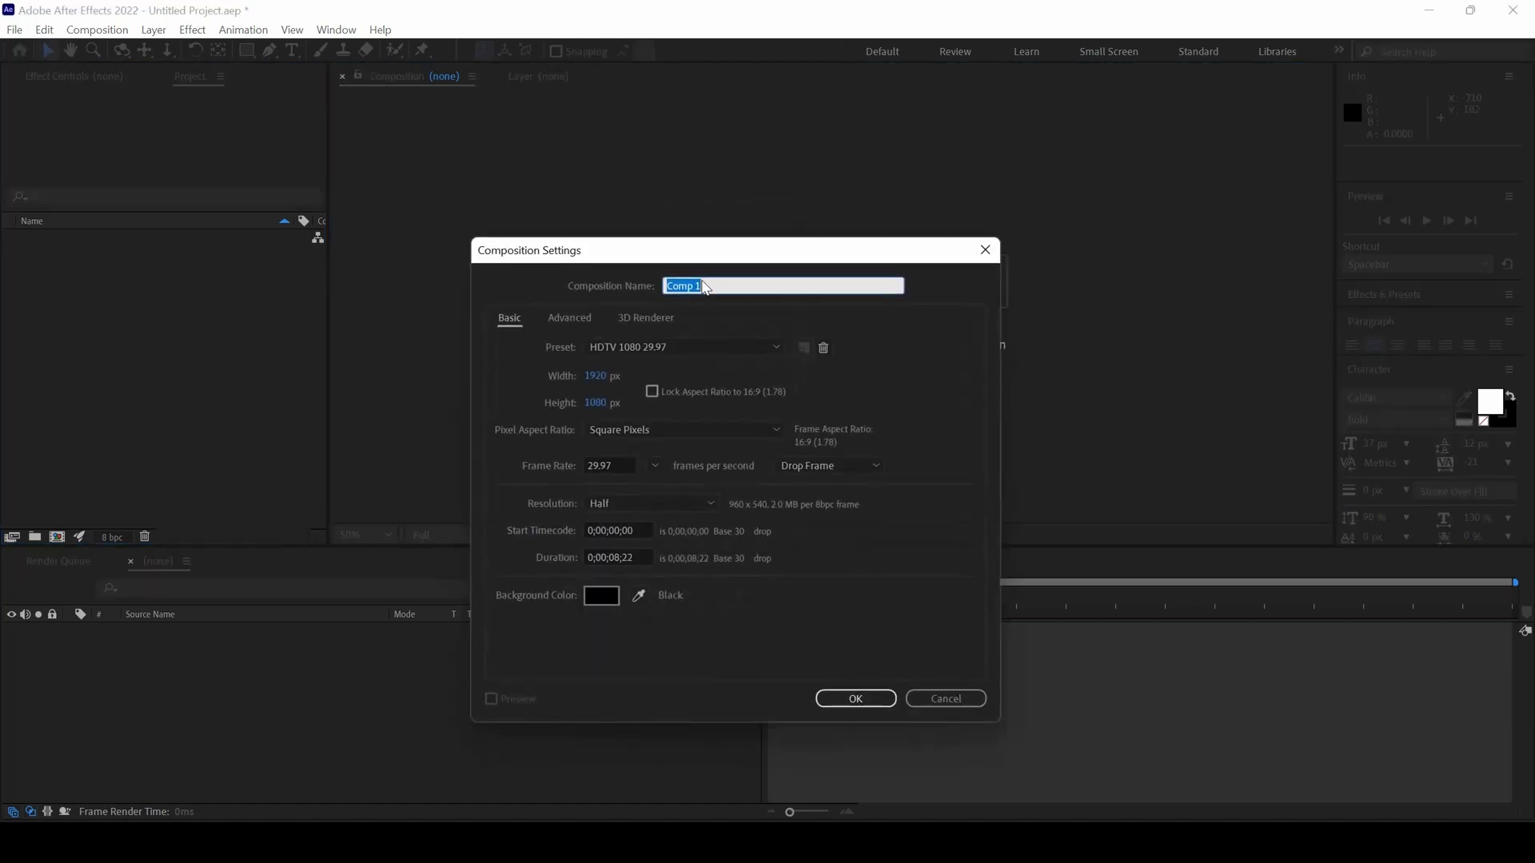
Name the new HDTV 1080 29.97 fps composition 'Loading Circle' and confirm it
text(Loading Circle)
click(853, 700)
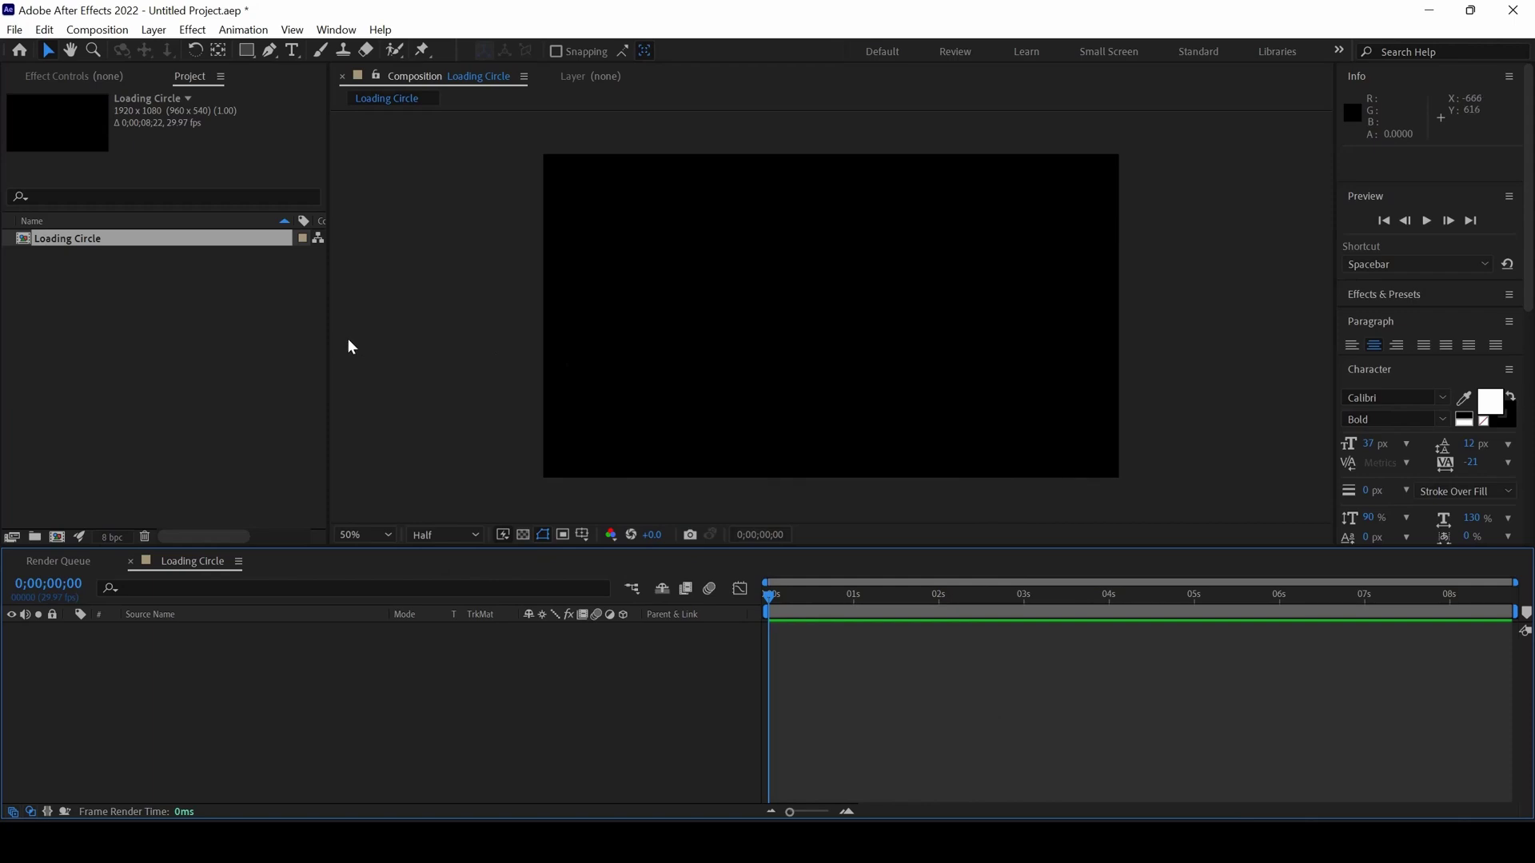
Turn on Title/Action Safe guides and set the viewer zoom to 100%
click(583, 536)
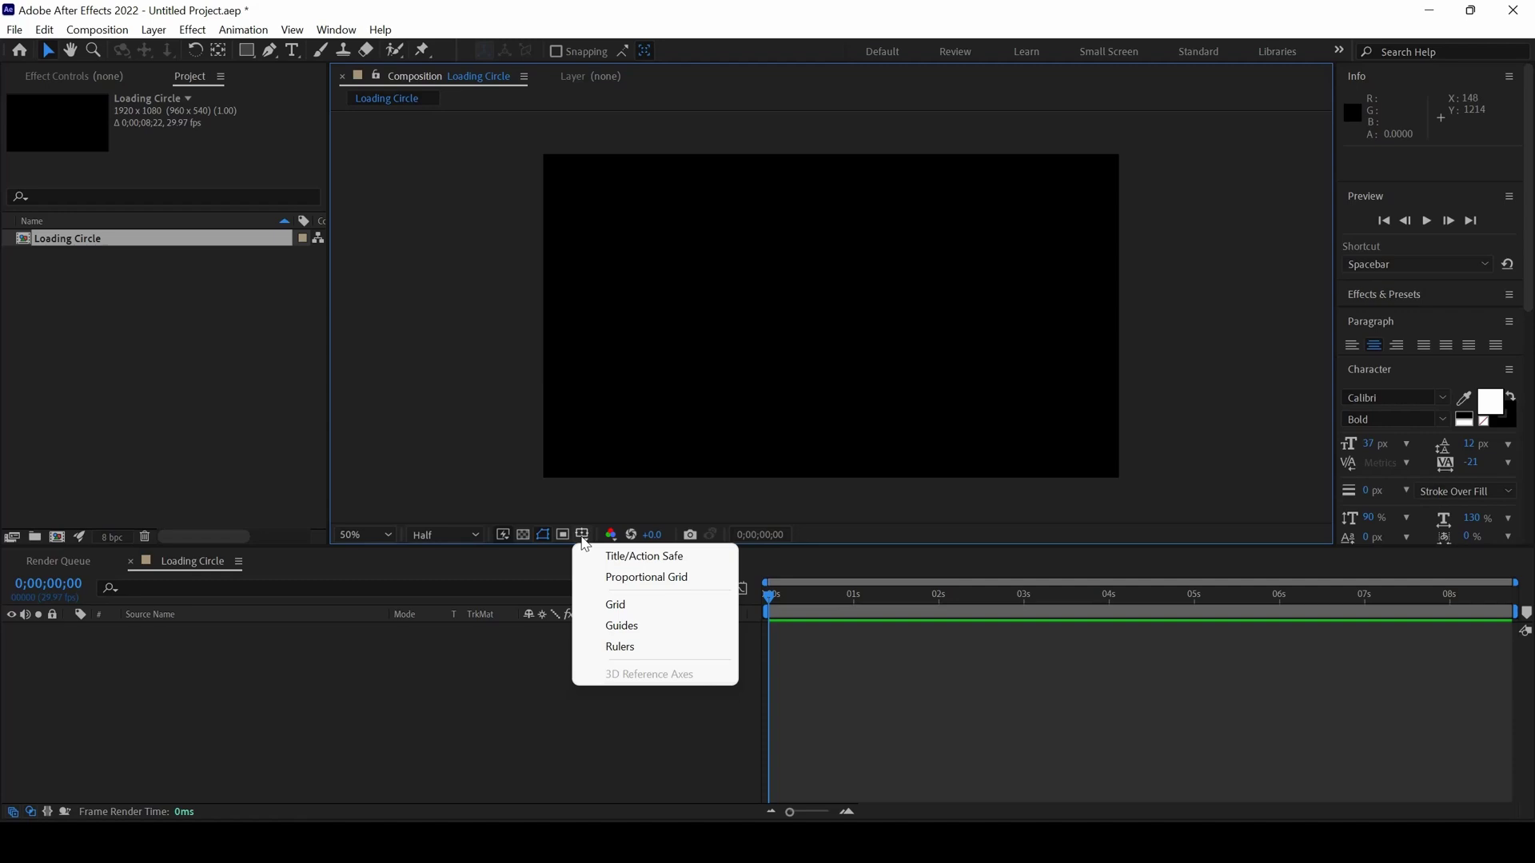
click(623, 562)
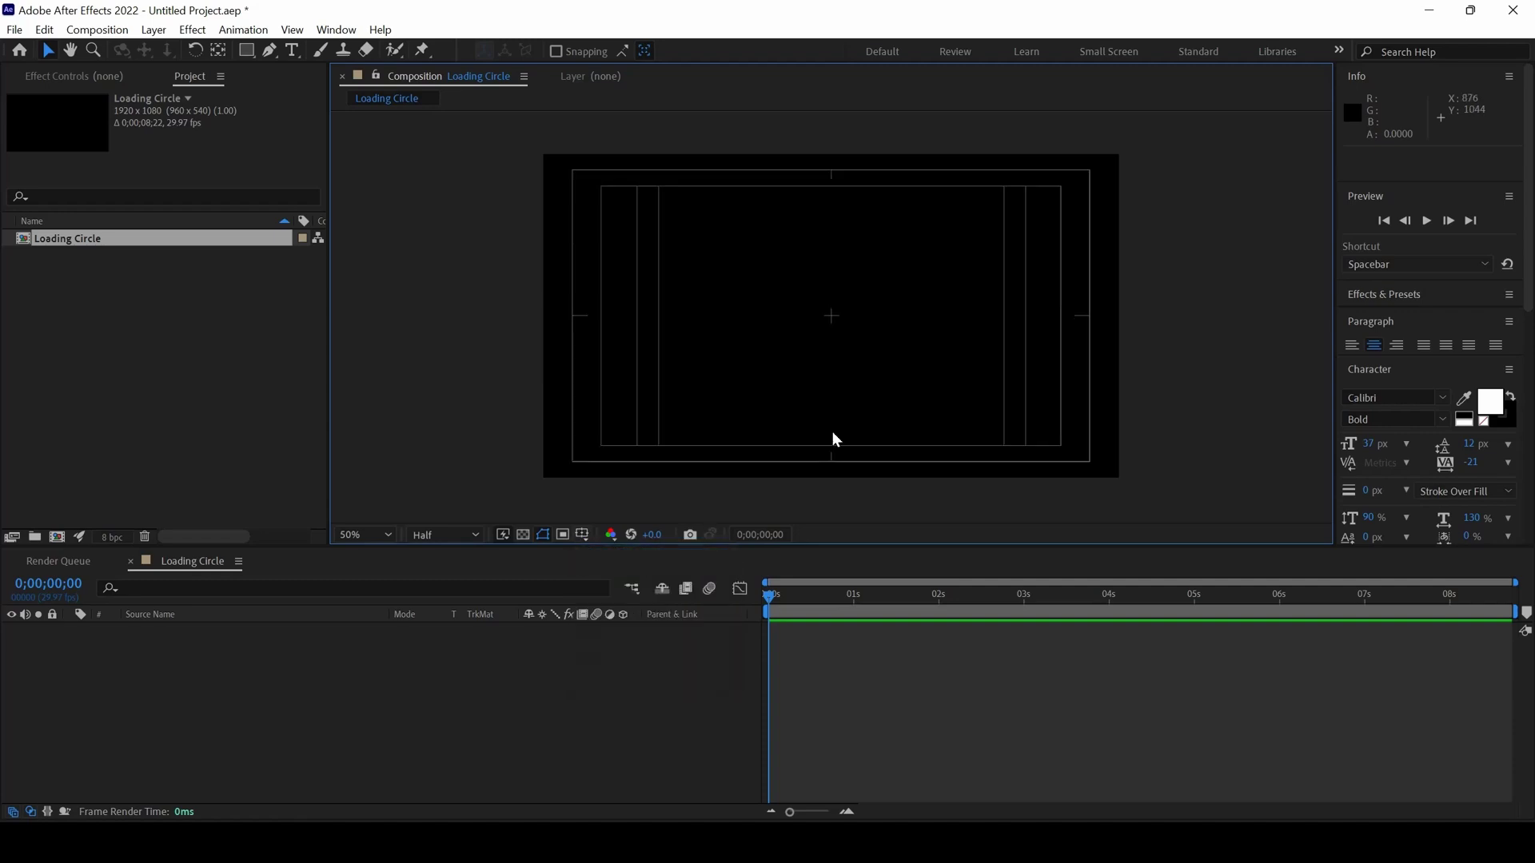
key(slash)
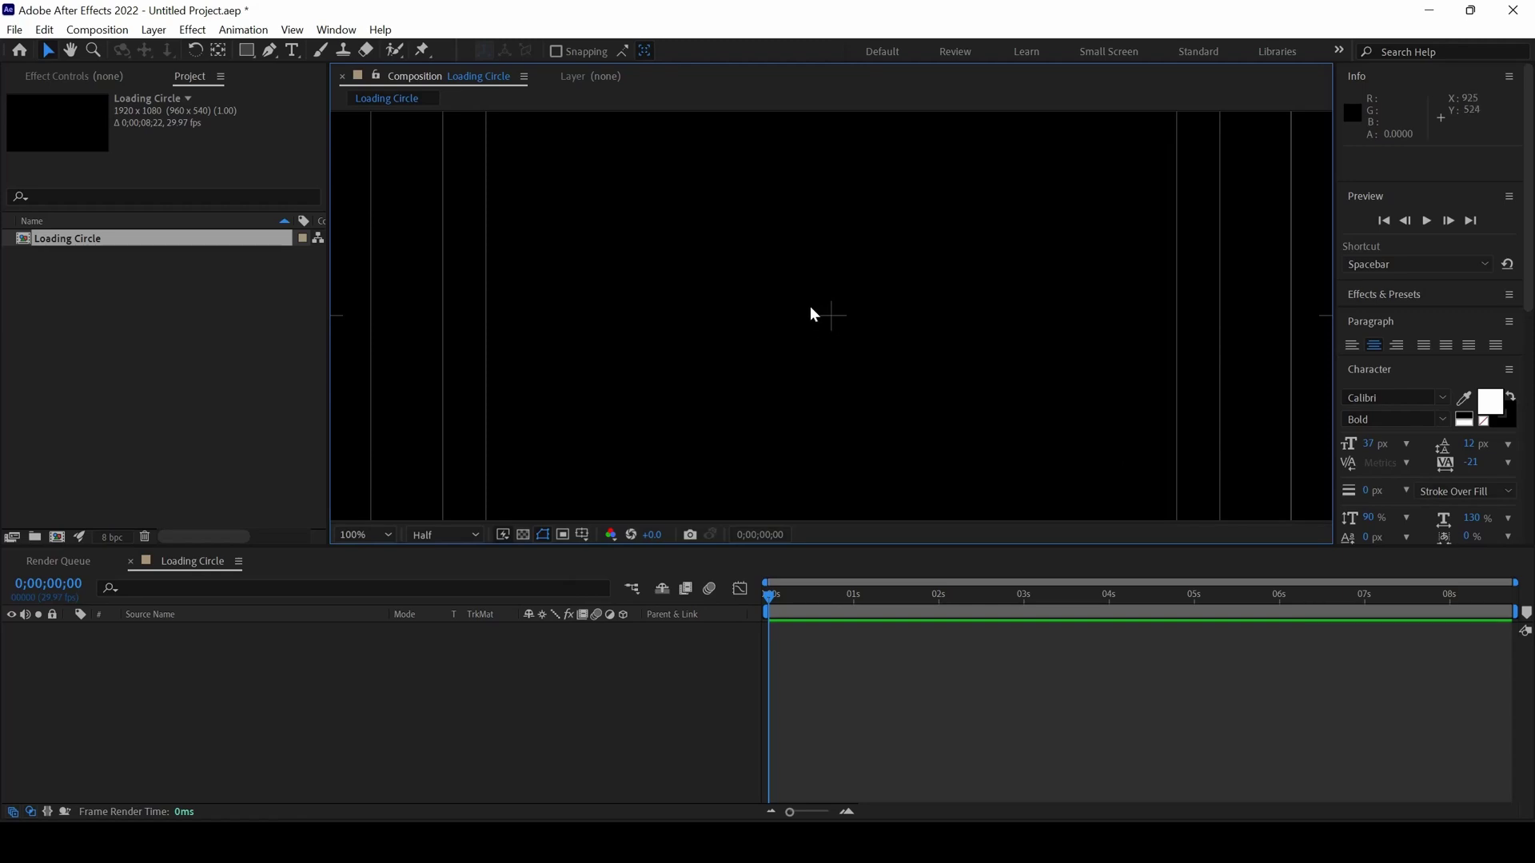
Draw a short vertical two-point line below the comp centre with the Pen tool
click(270, 52)
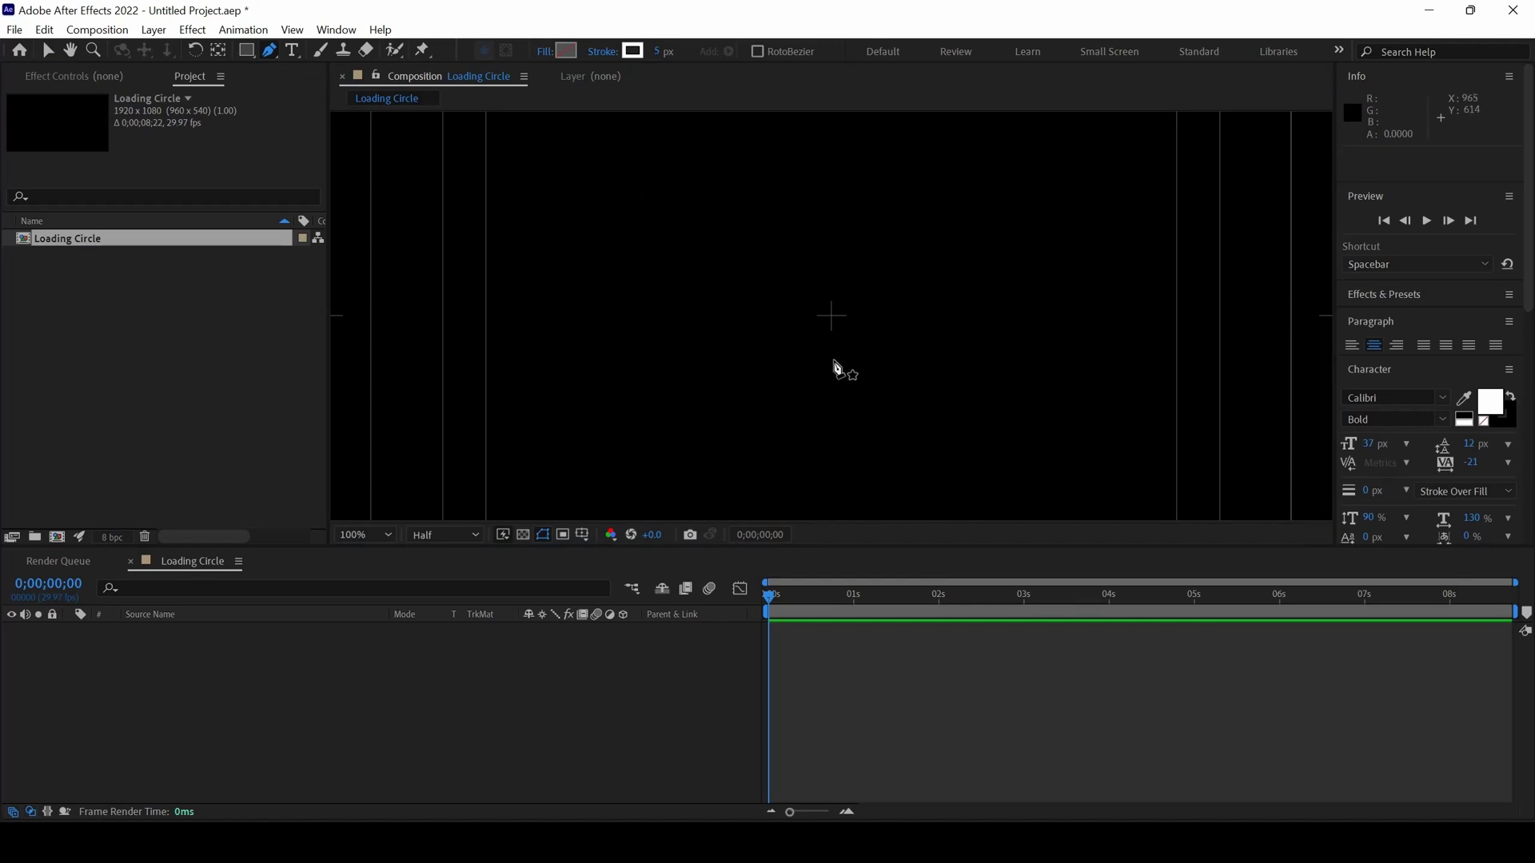
click(834, 375)
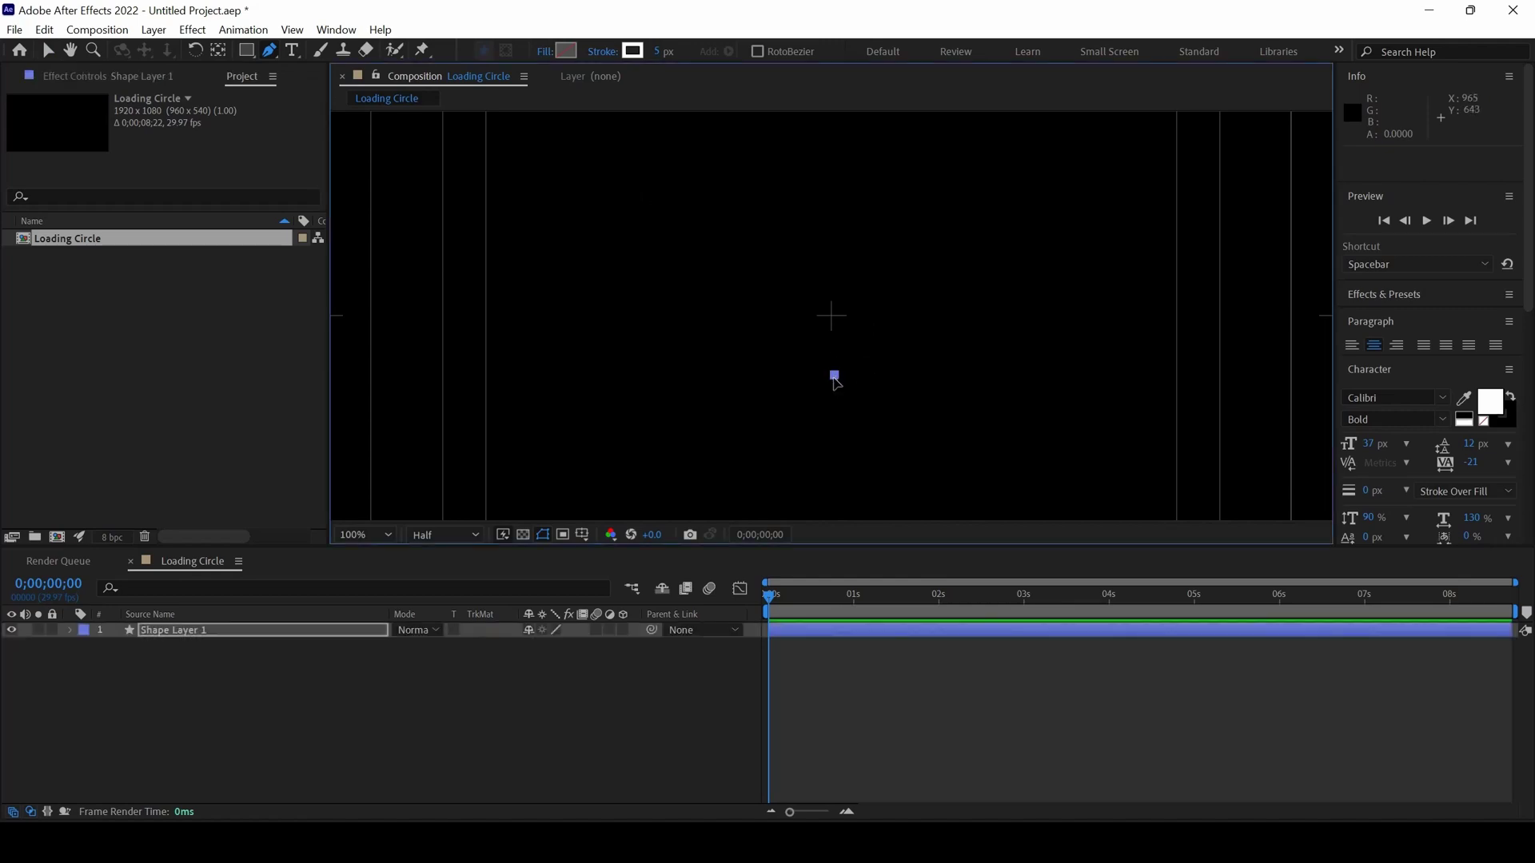
click(835, 416)
Give the line no fill and a solid-colour stroke, returning to the Selection tool
click(550, 52)
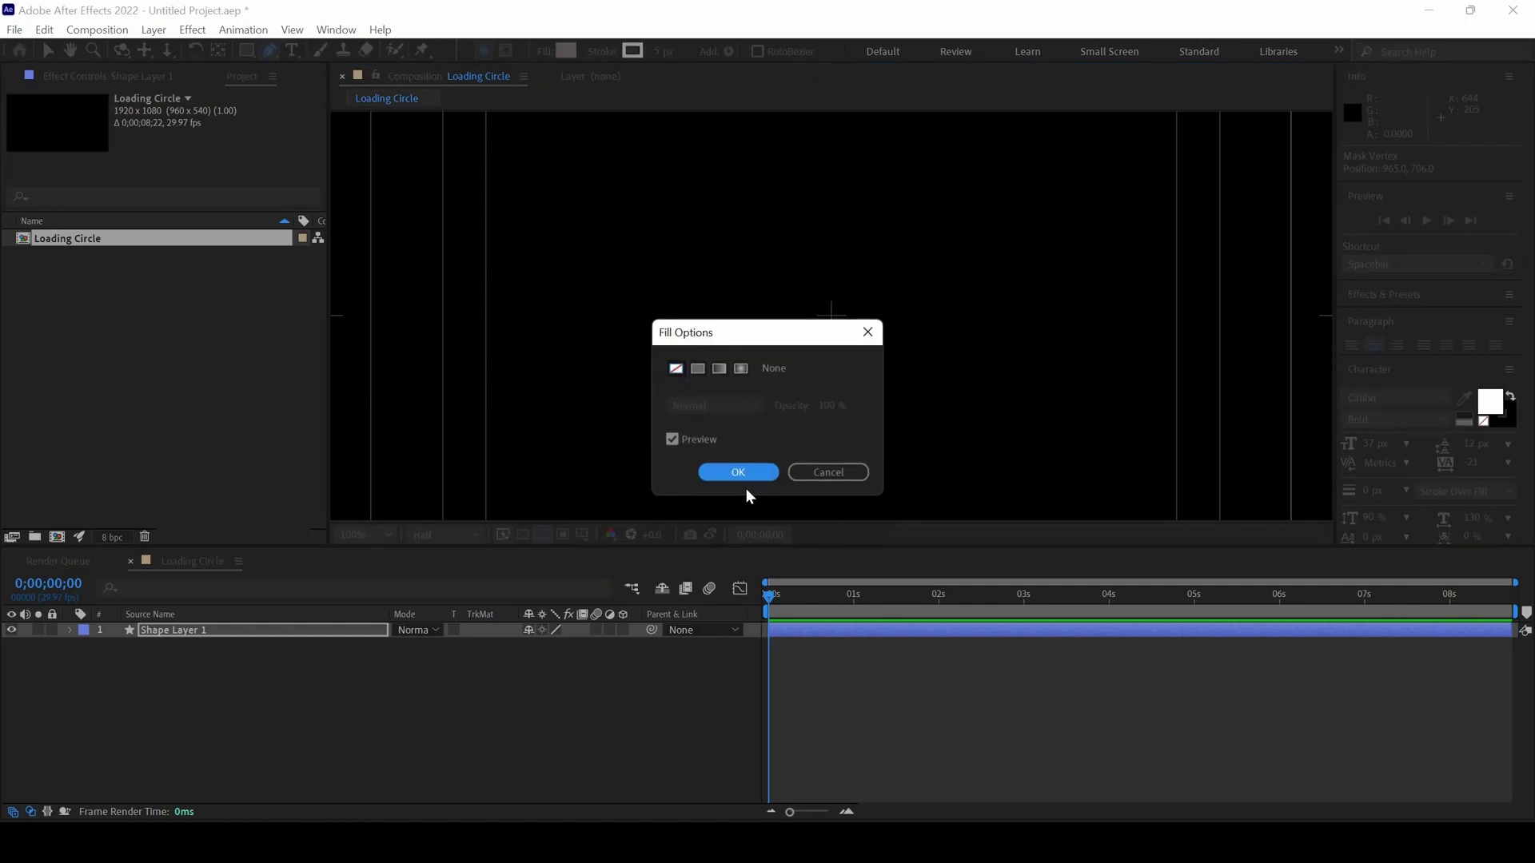
click(742, 472)
click(606, 55)
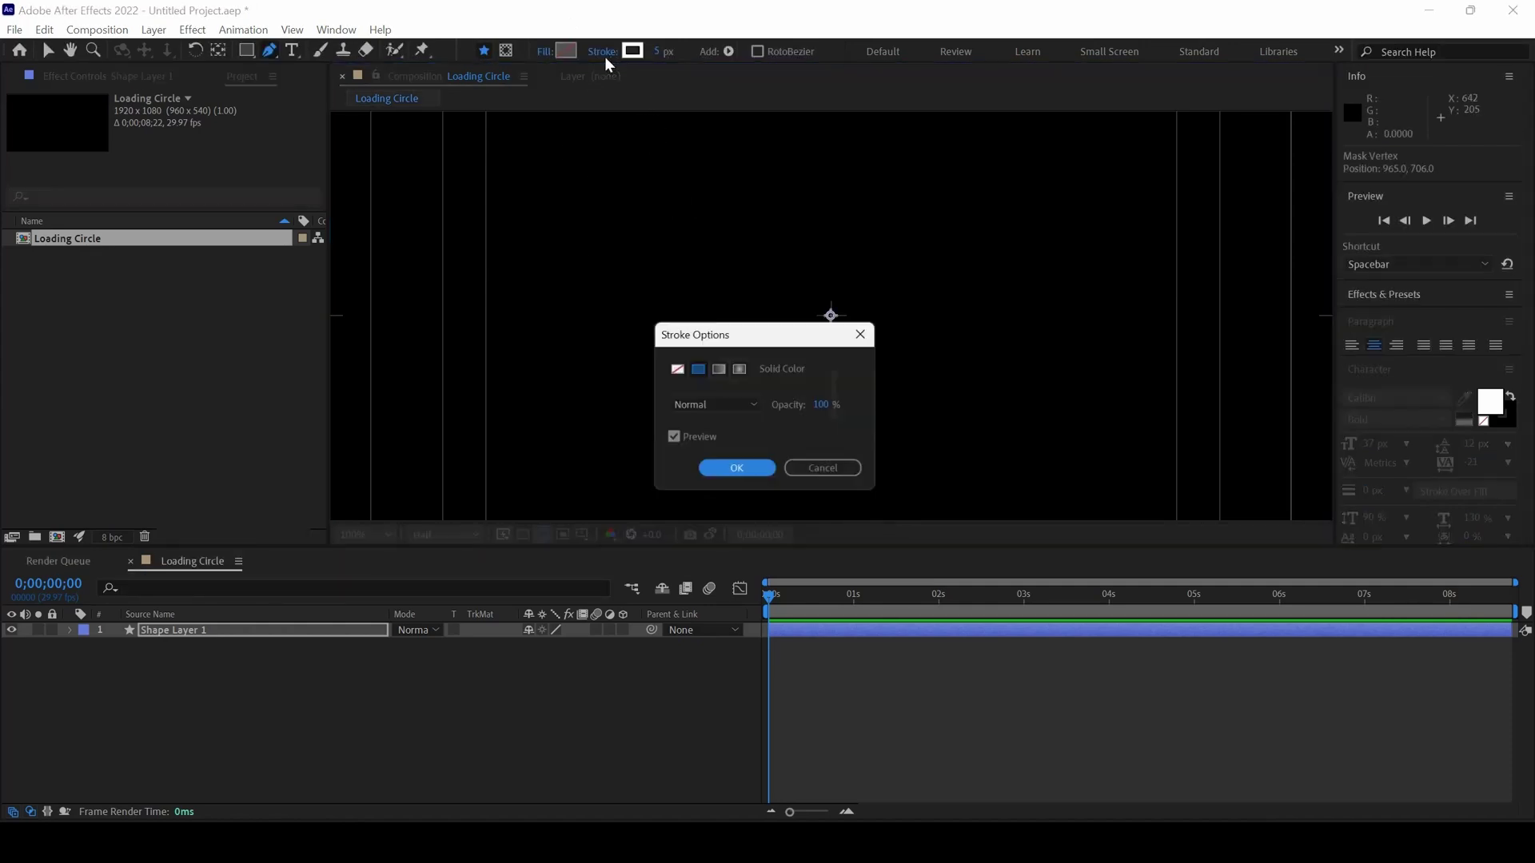
click(764, 472)
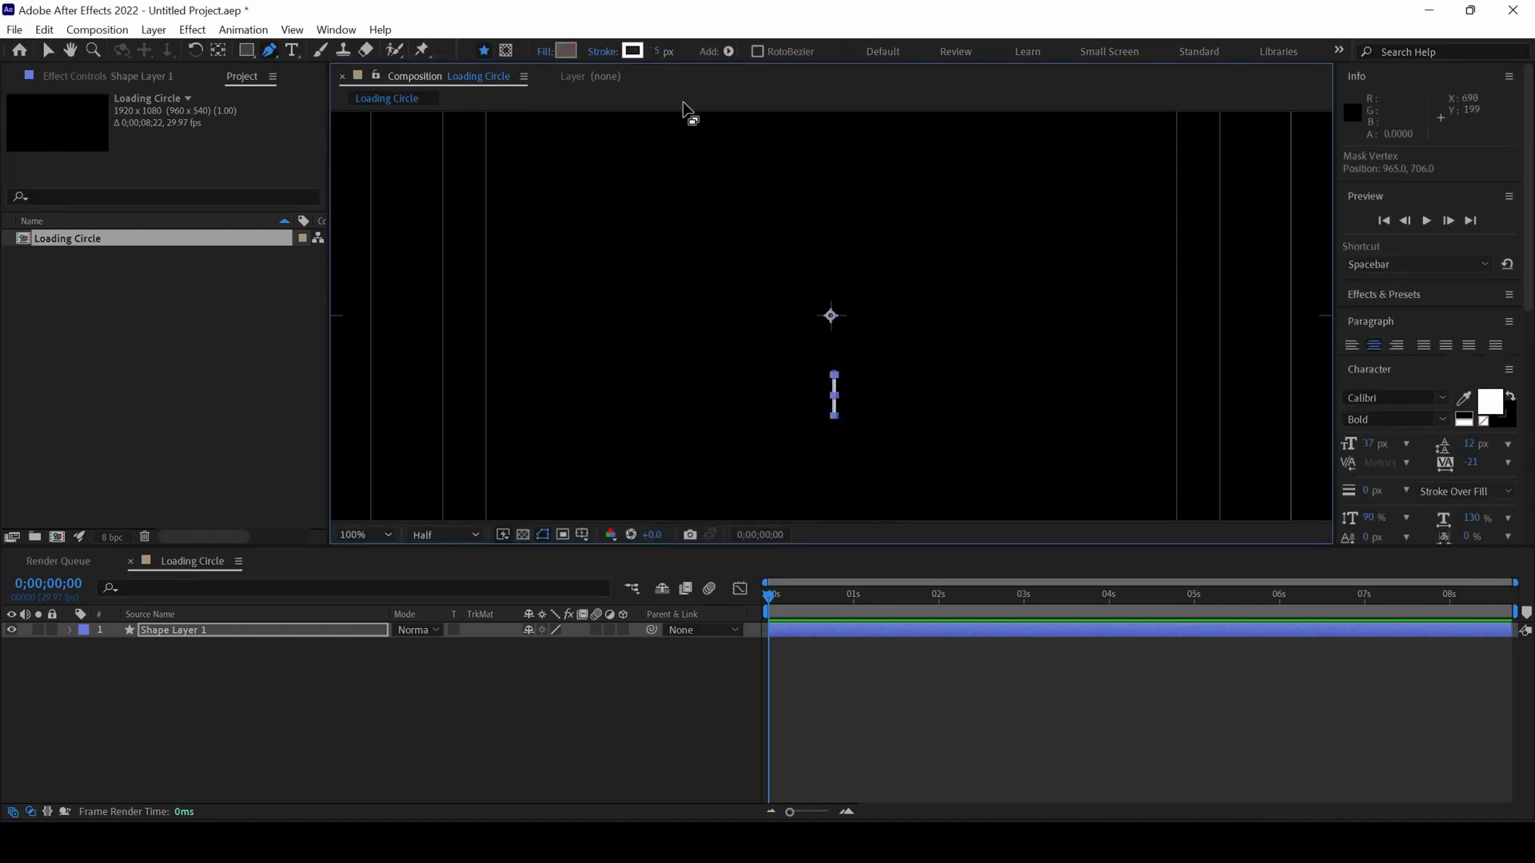
key(v)
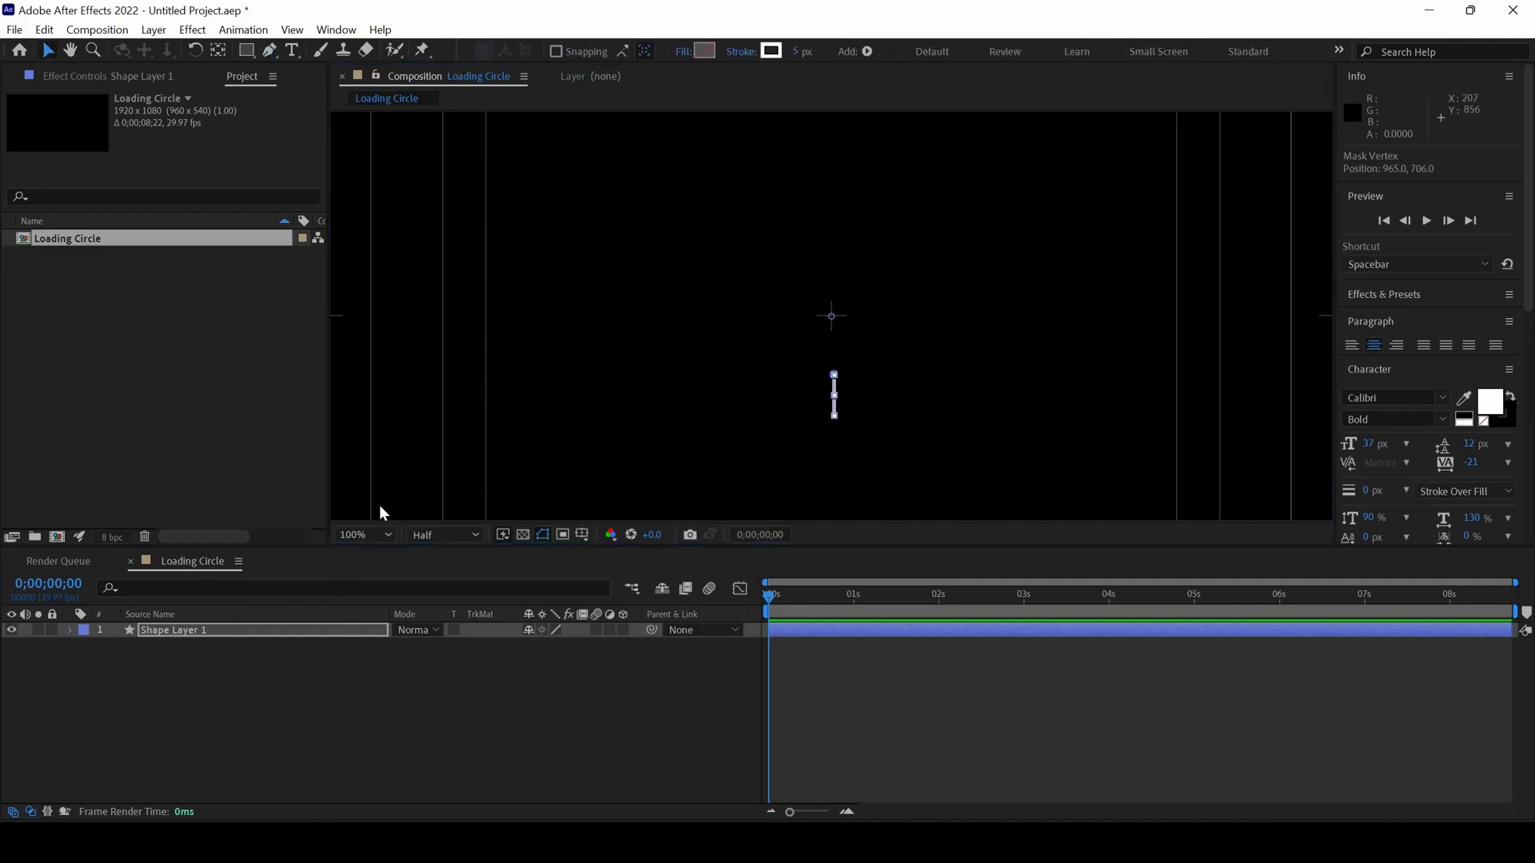
Reveal Shape Layer 1's Transform properties and set an Opacity keyframe at 0 seconds
click(190, 630)
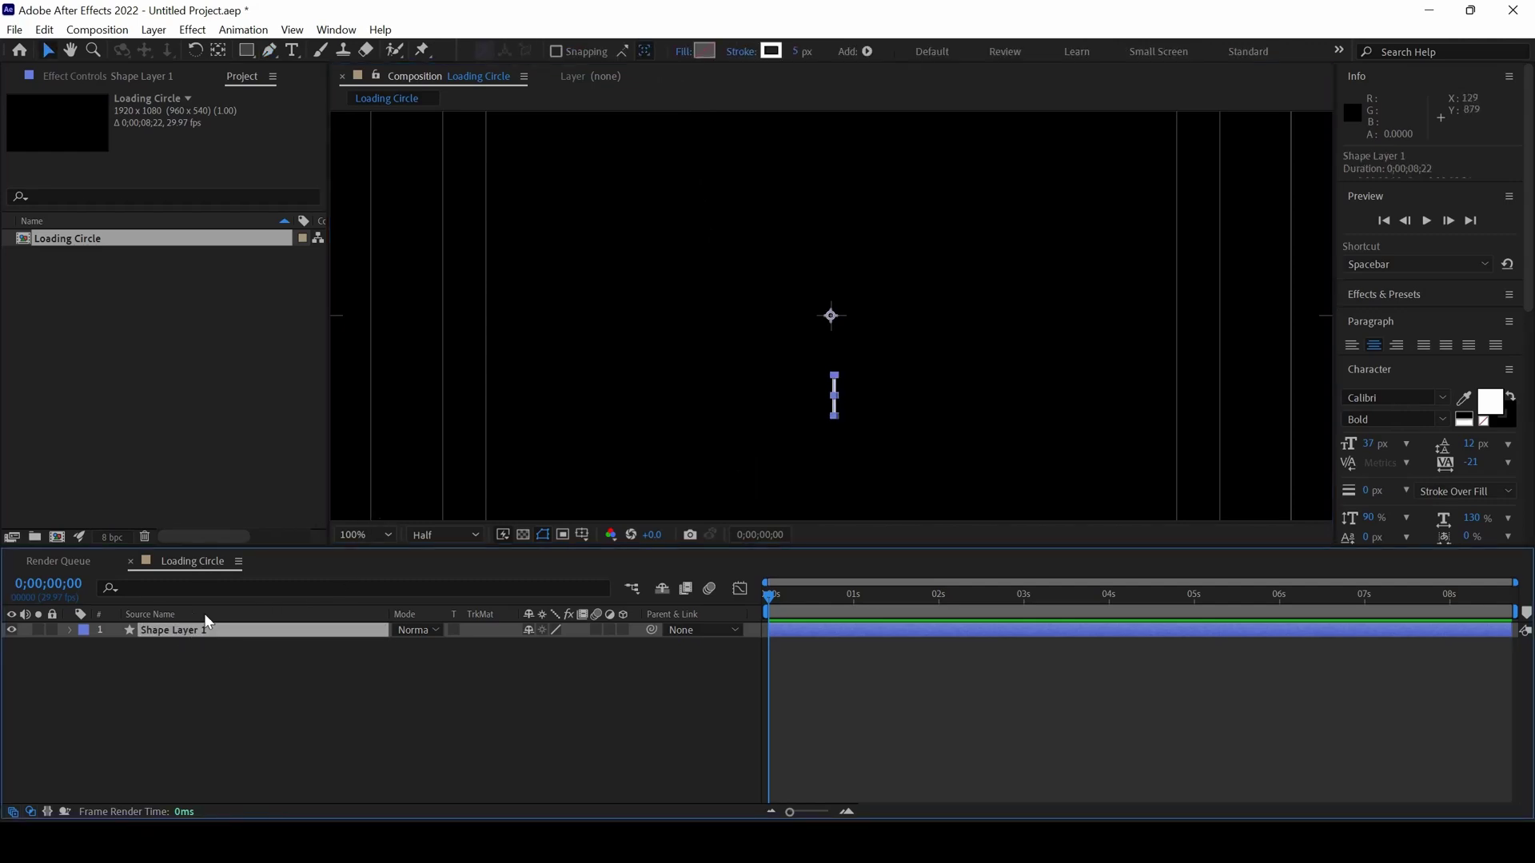
click(67, 630)
click(85, 662)
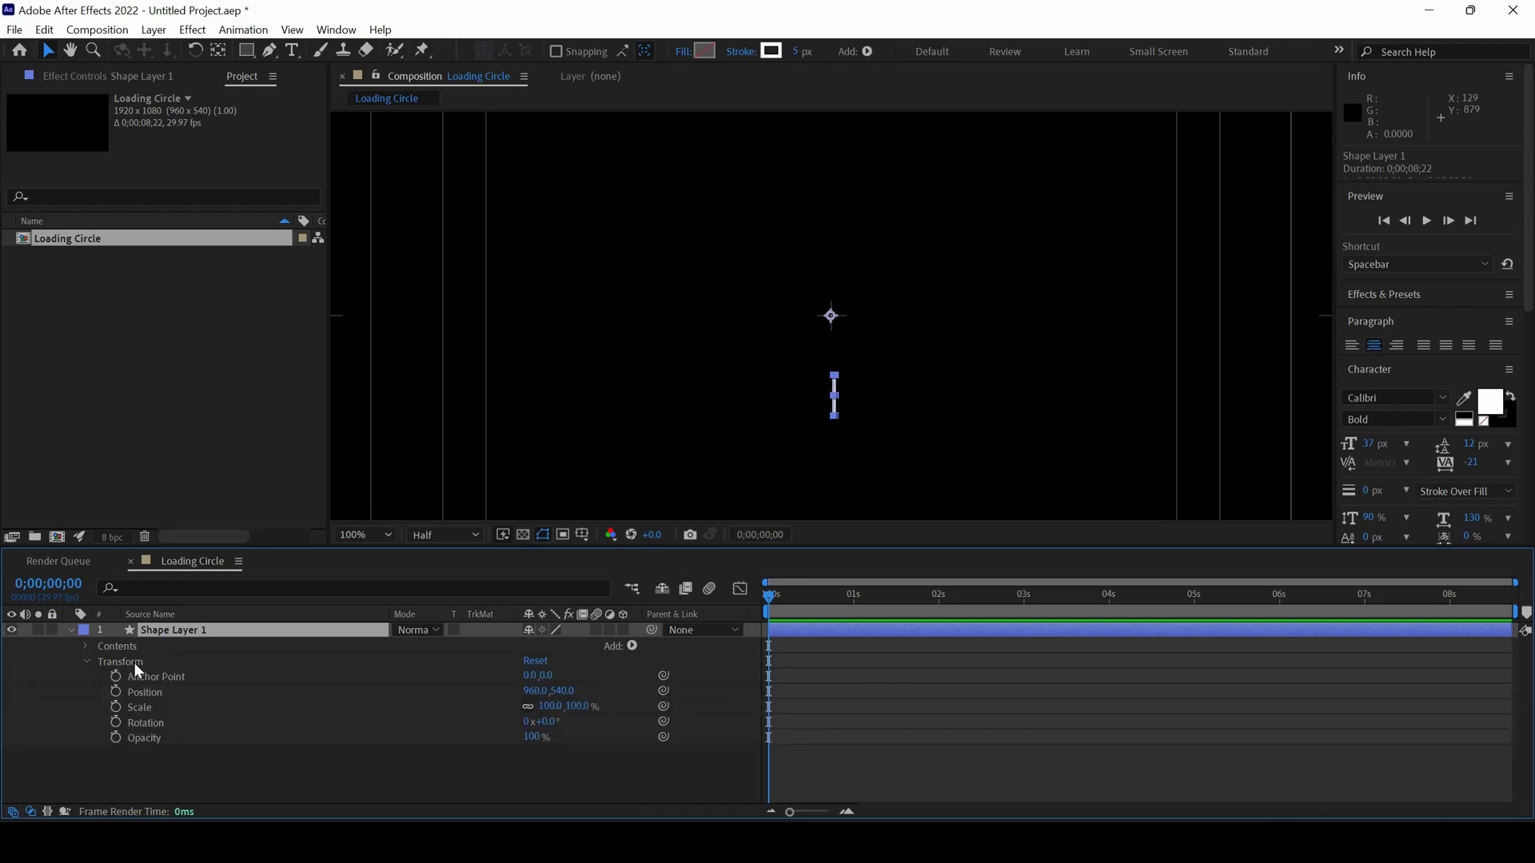
click(115, 739)
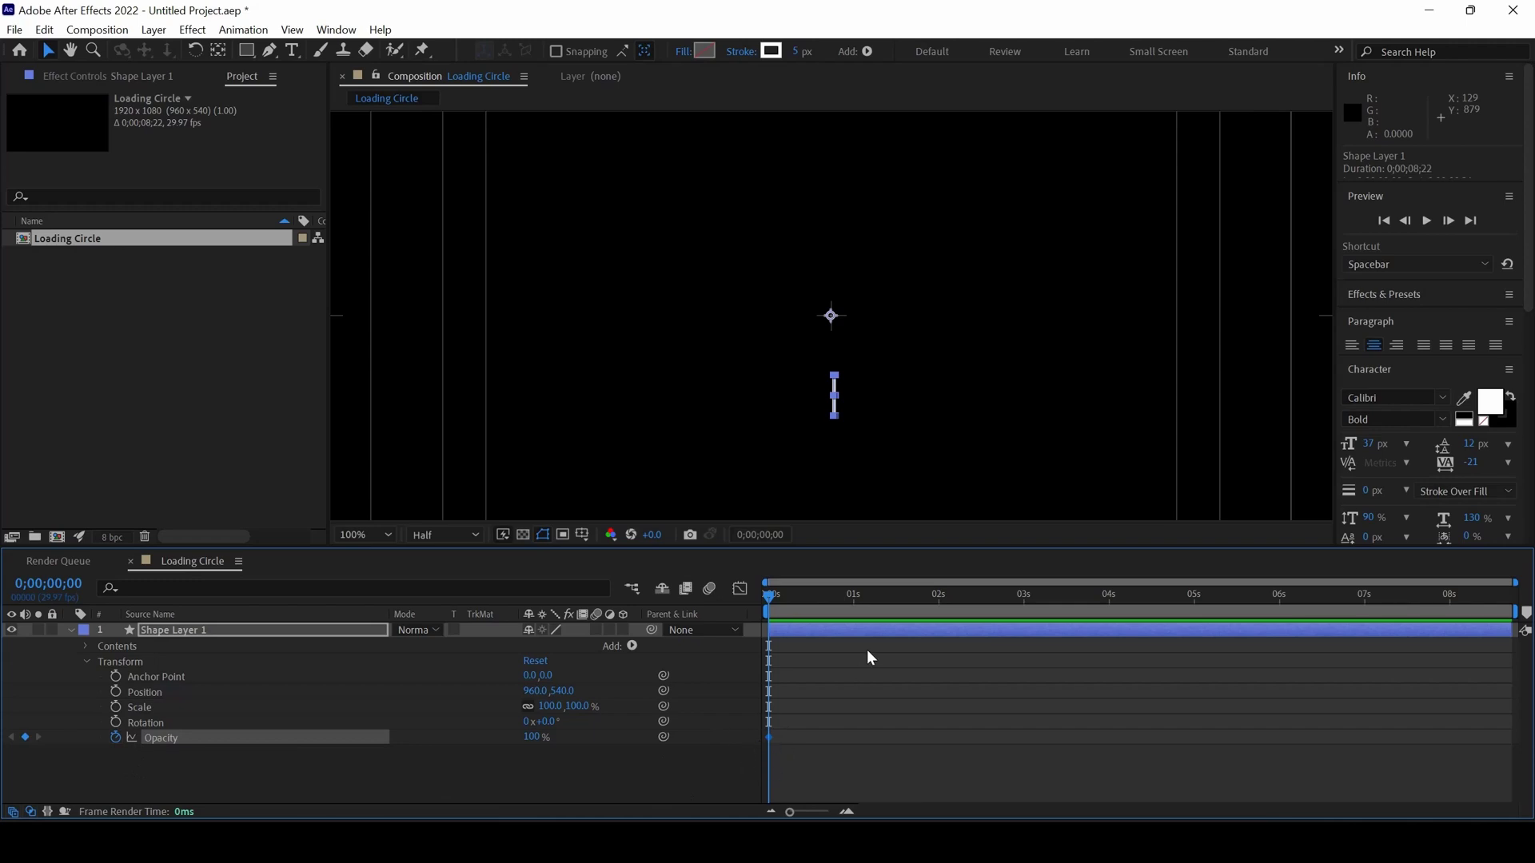
Set Opacity to 0% at 0;00;00;29 and trim the layer to end at 1 second
click(851, 595)
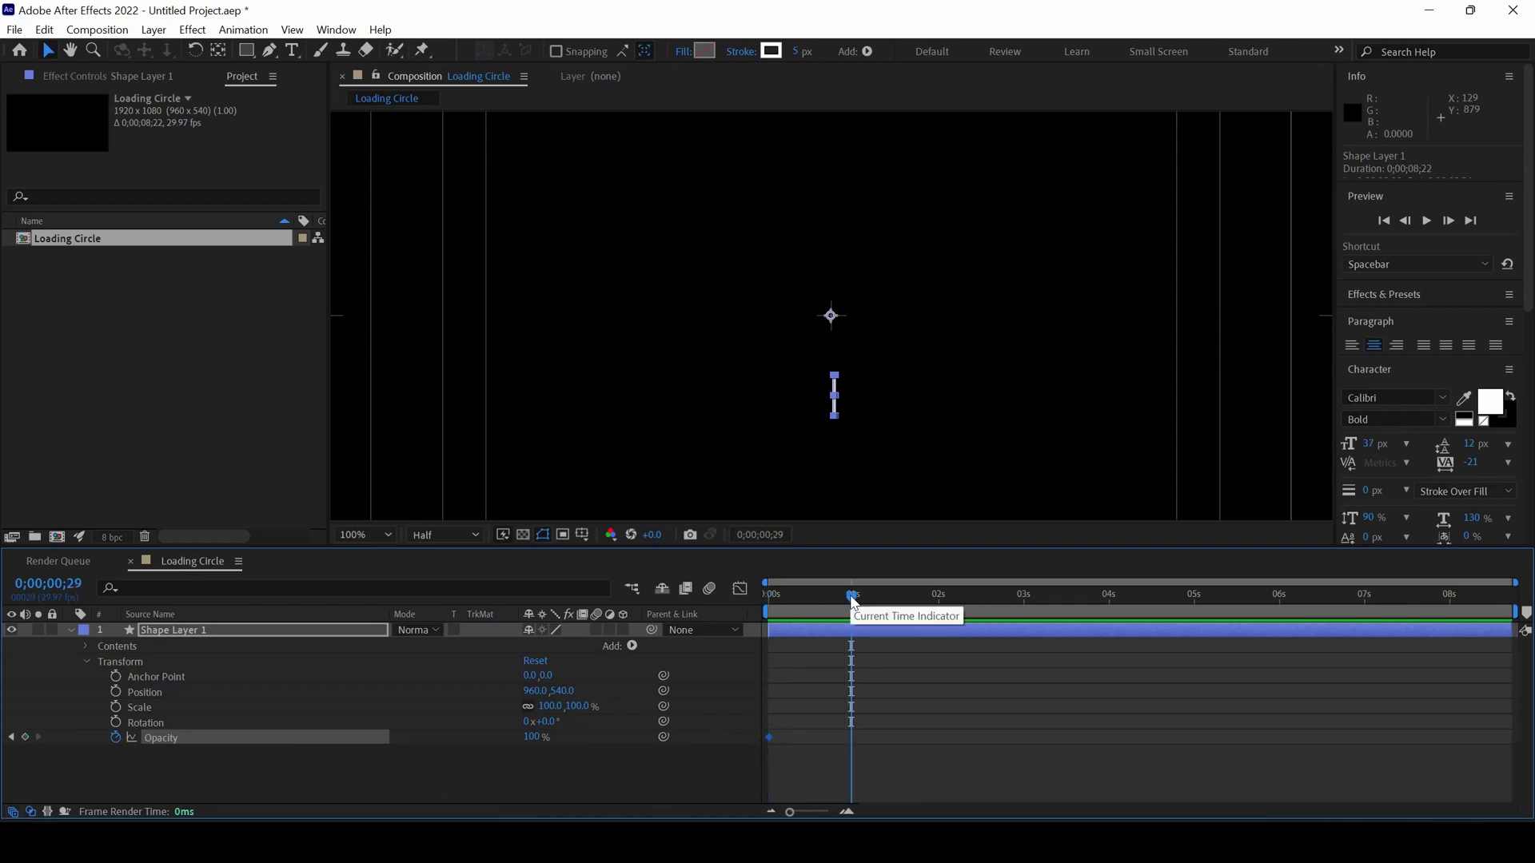
click(534, 737)
text(0)
key(Return)
key(Page_Down)
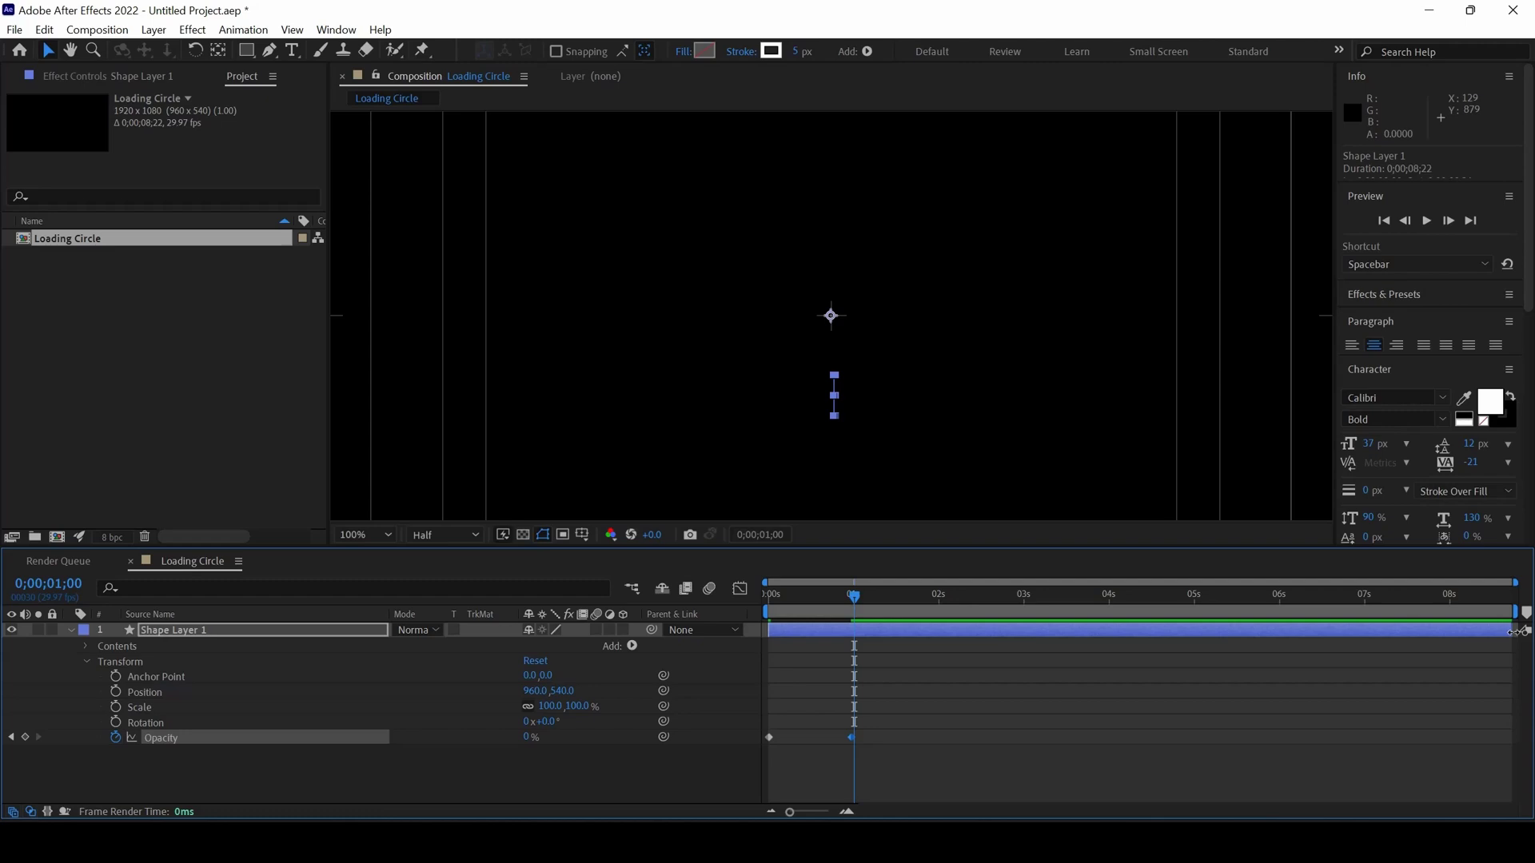
drag(1517, 632, 857, 640)
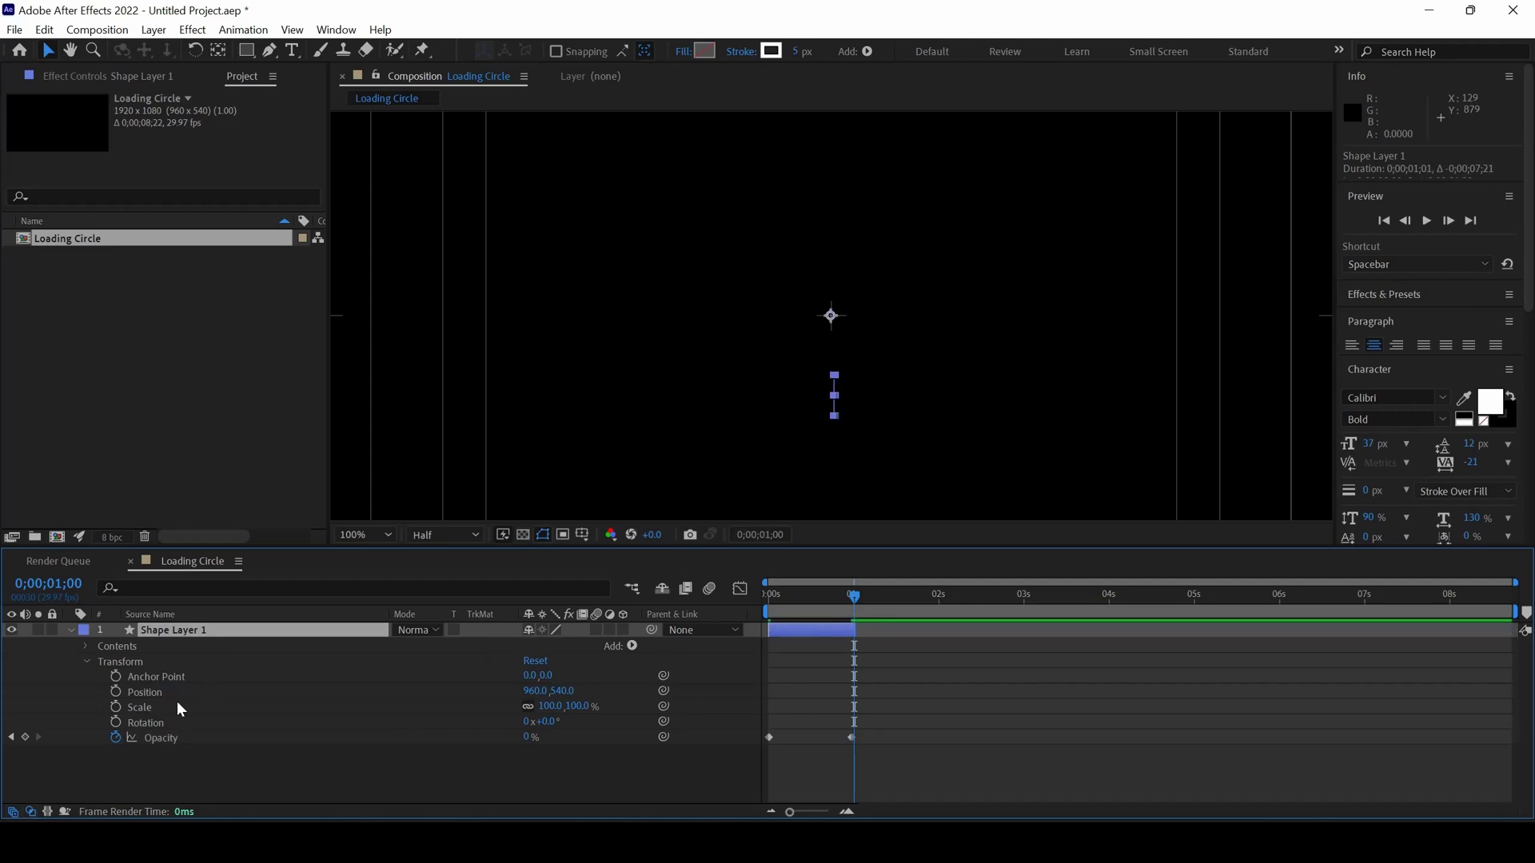
Replace the Rotation expression with (index-1)*10 and return the playhead to 0 seconds
alt+click(115, 723)
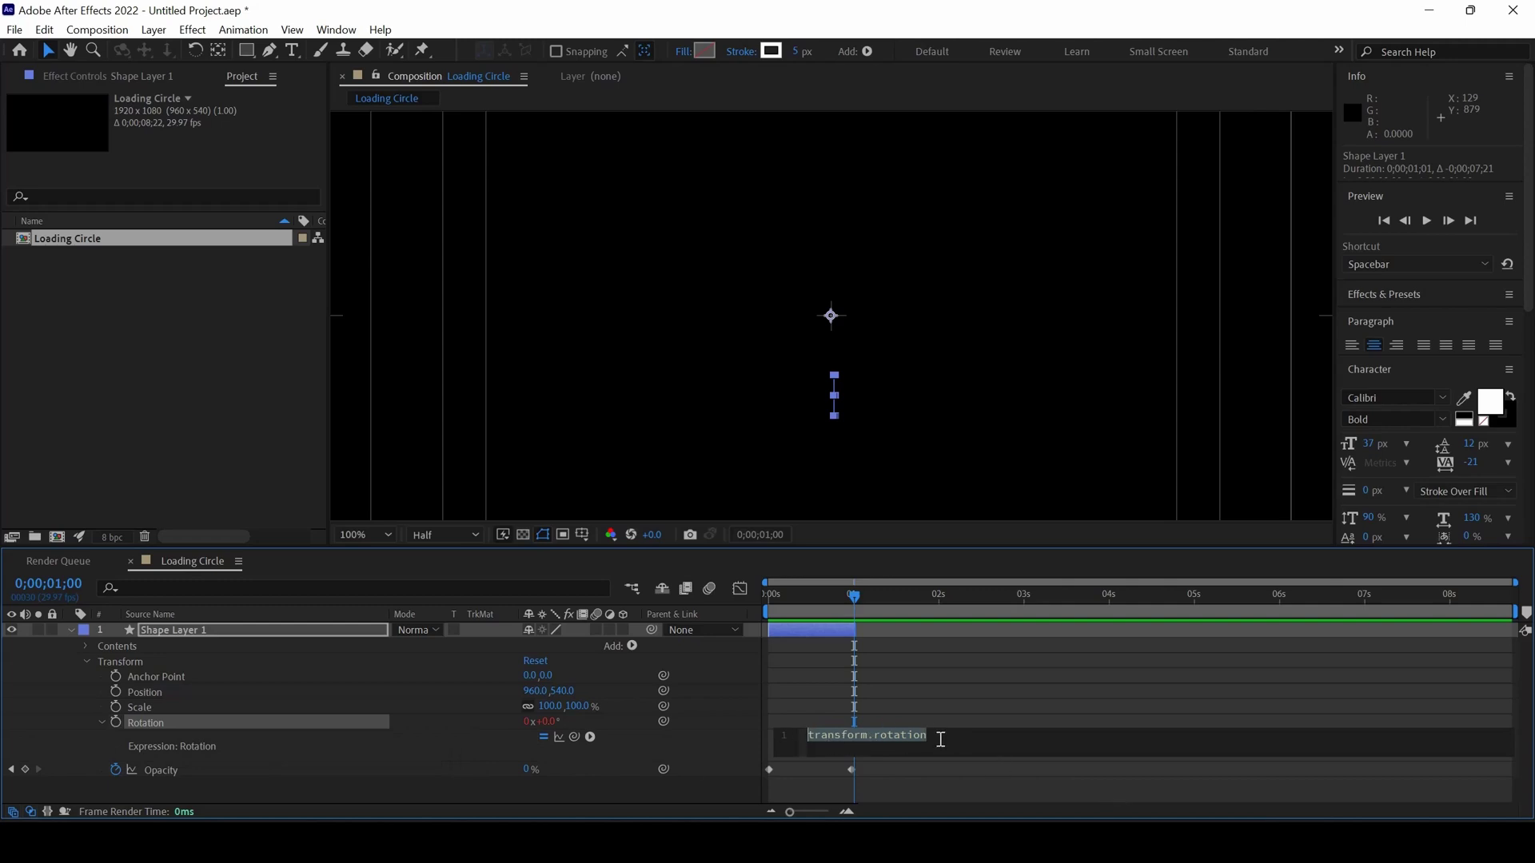
key(BackSpace)
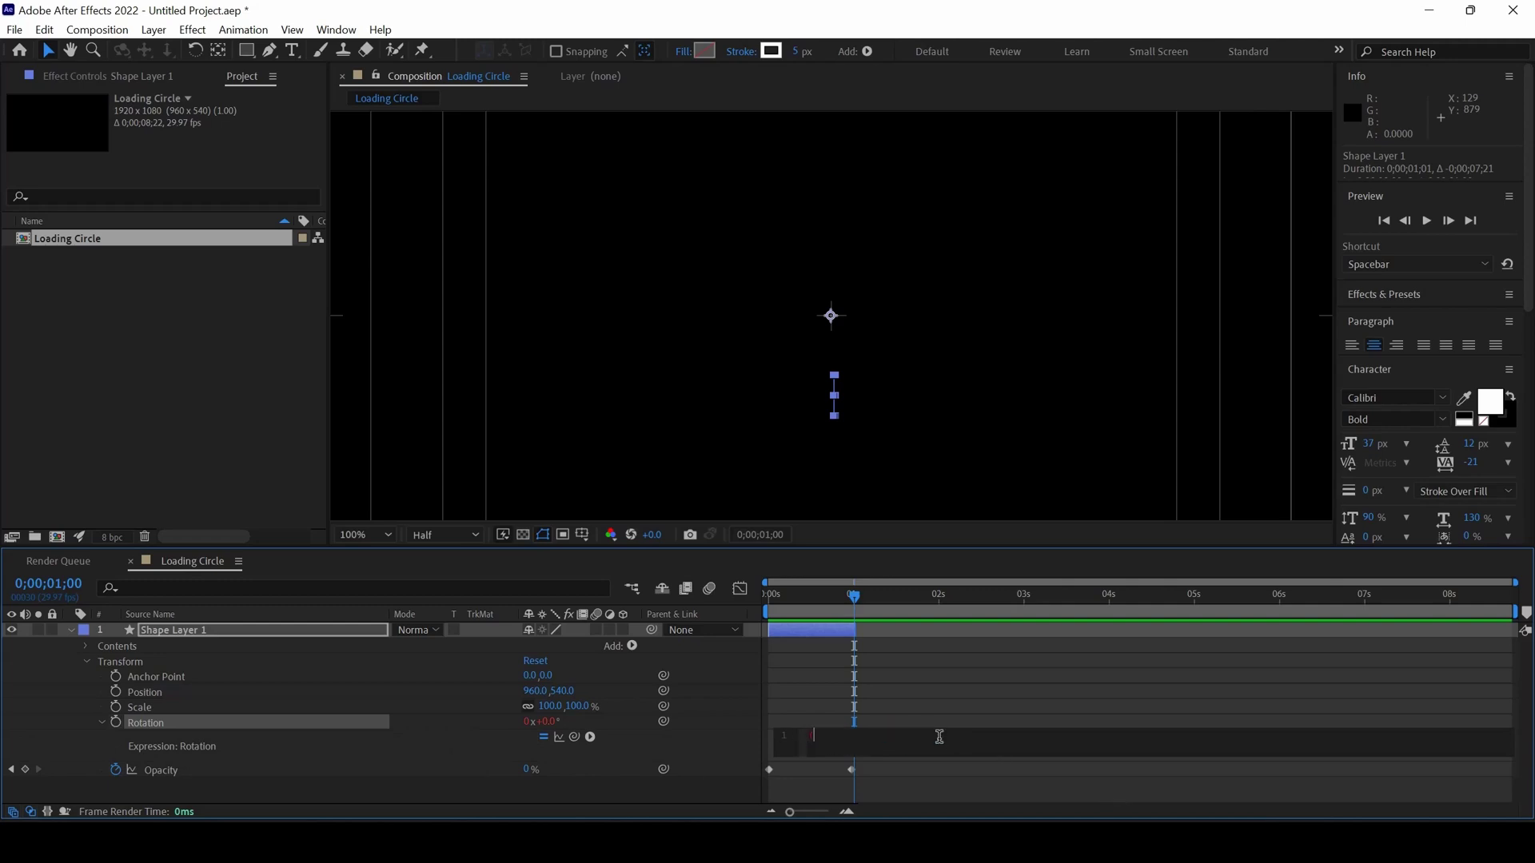
text((index)
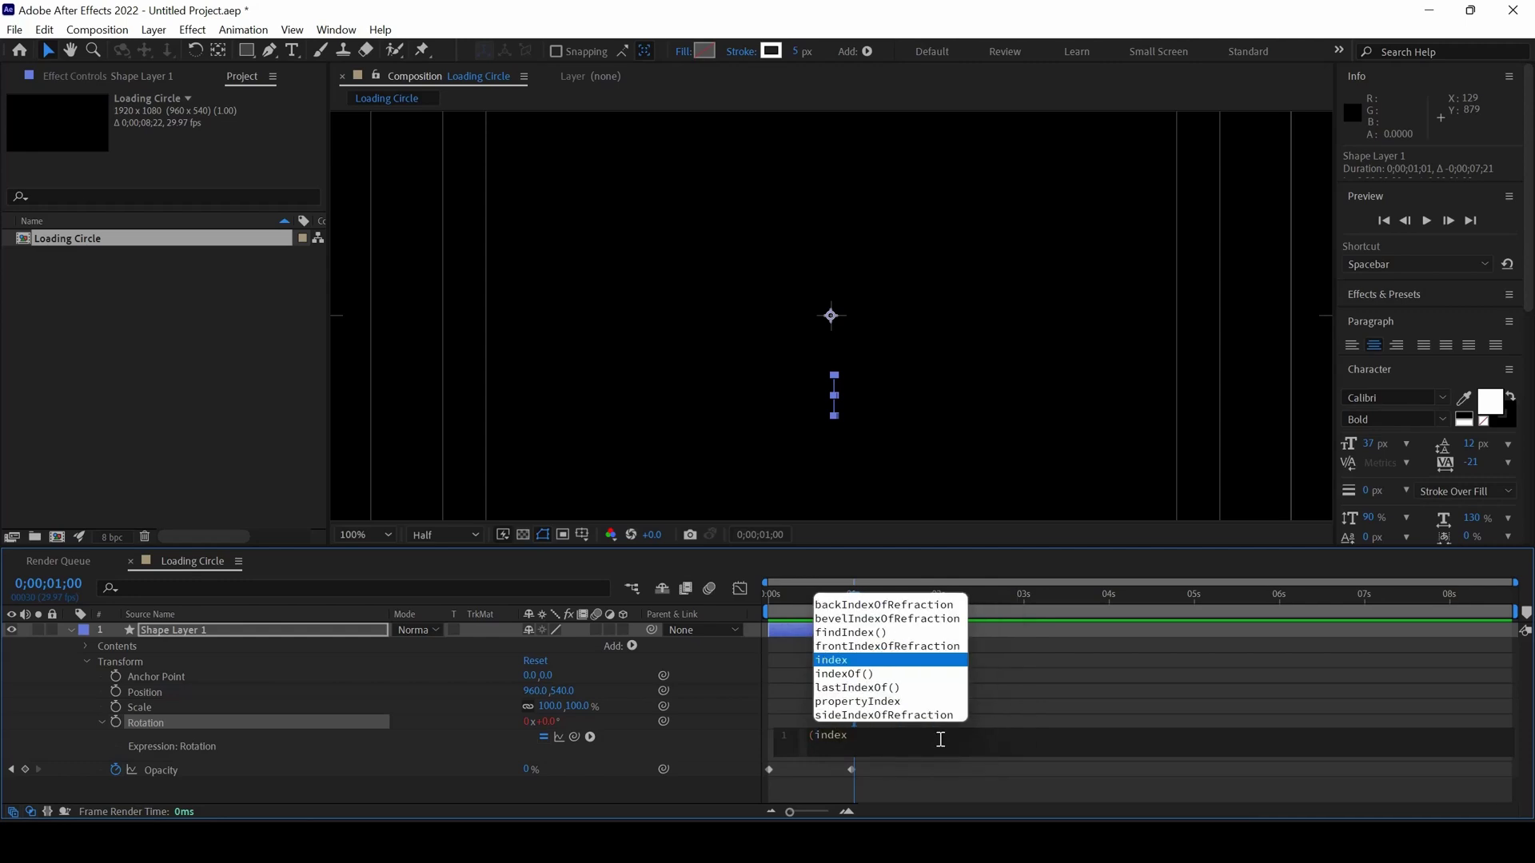
text(-1))
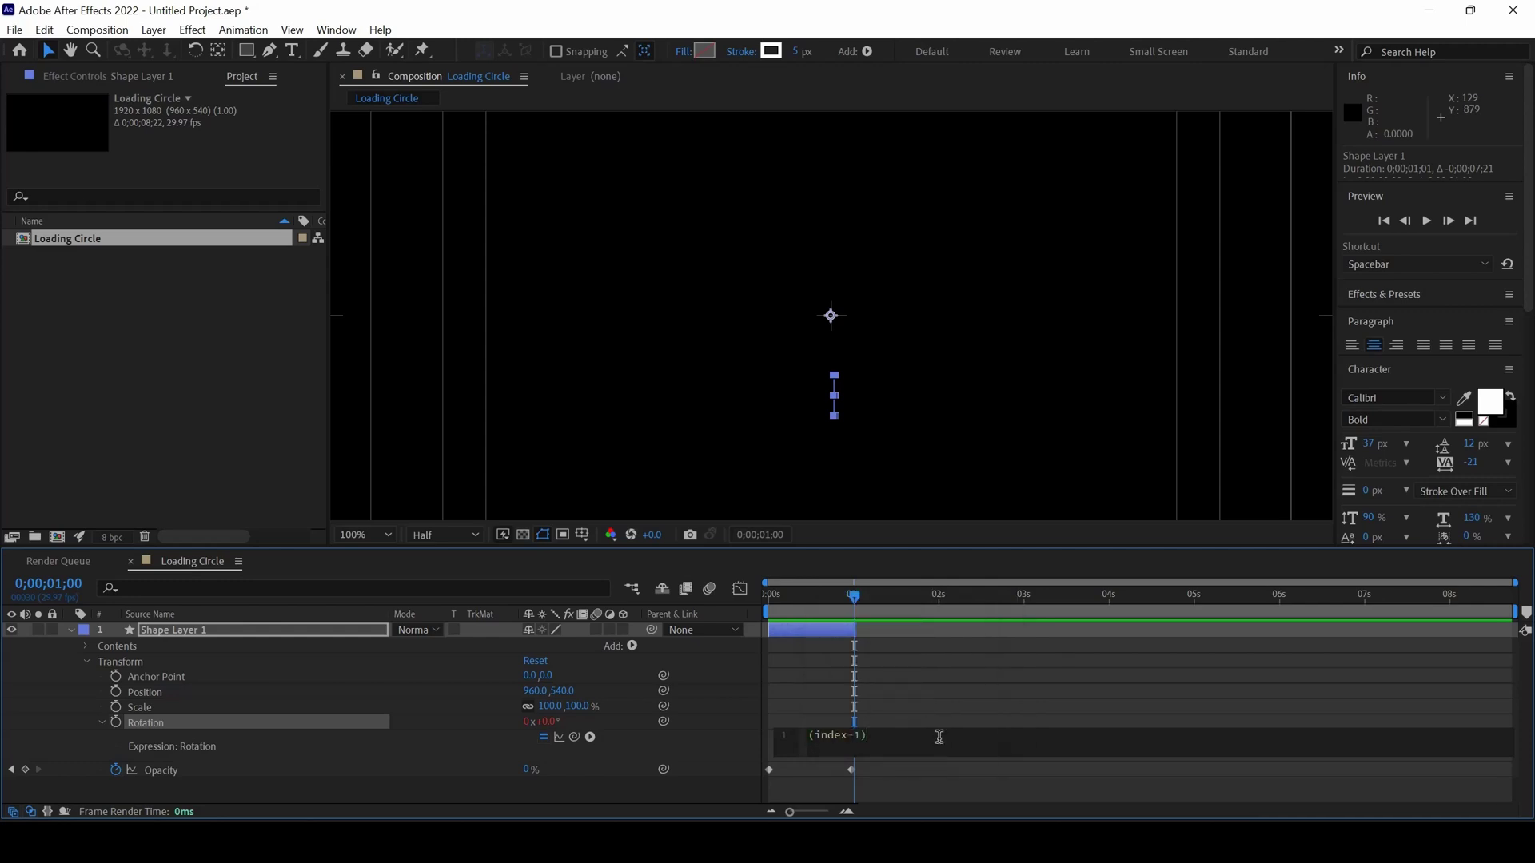
text(*10)
click(914, 785)
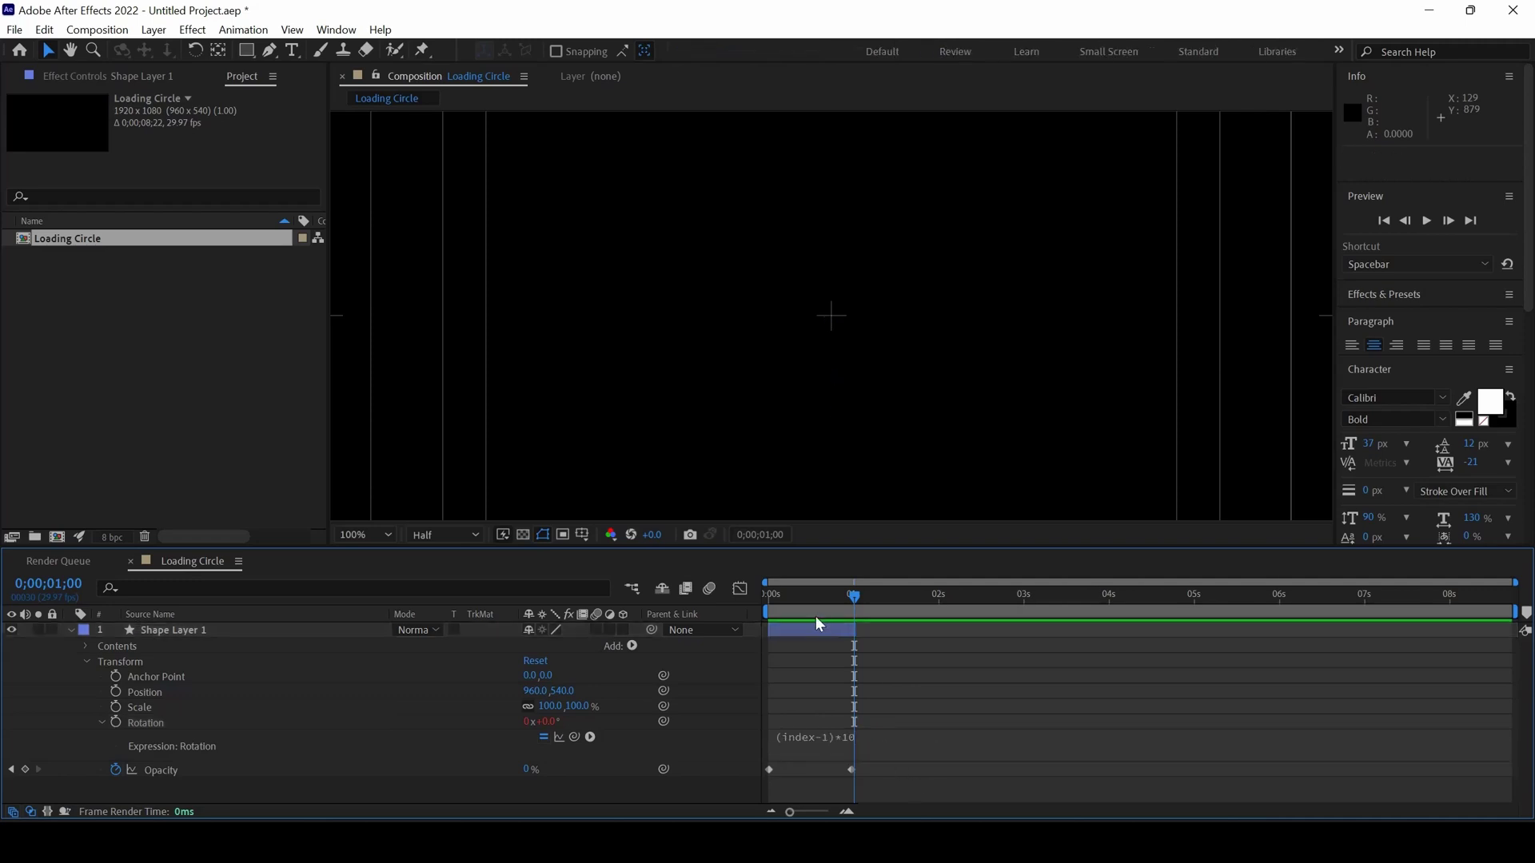
drag(777, 599, 768, 598)
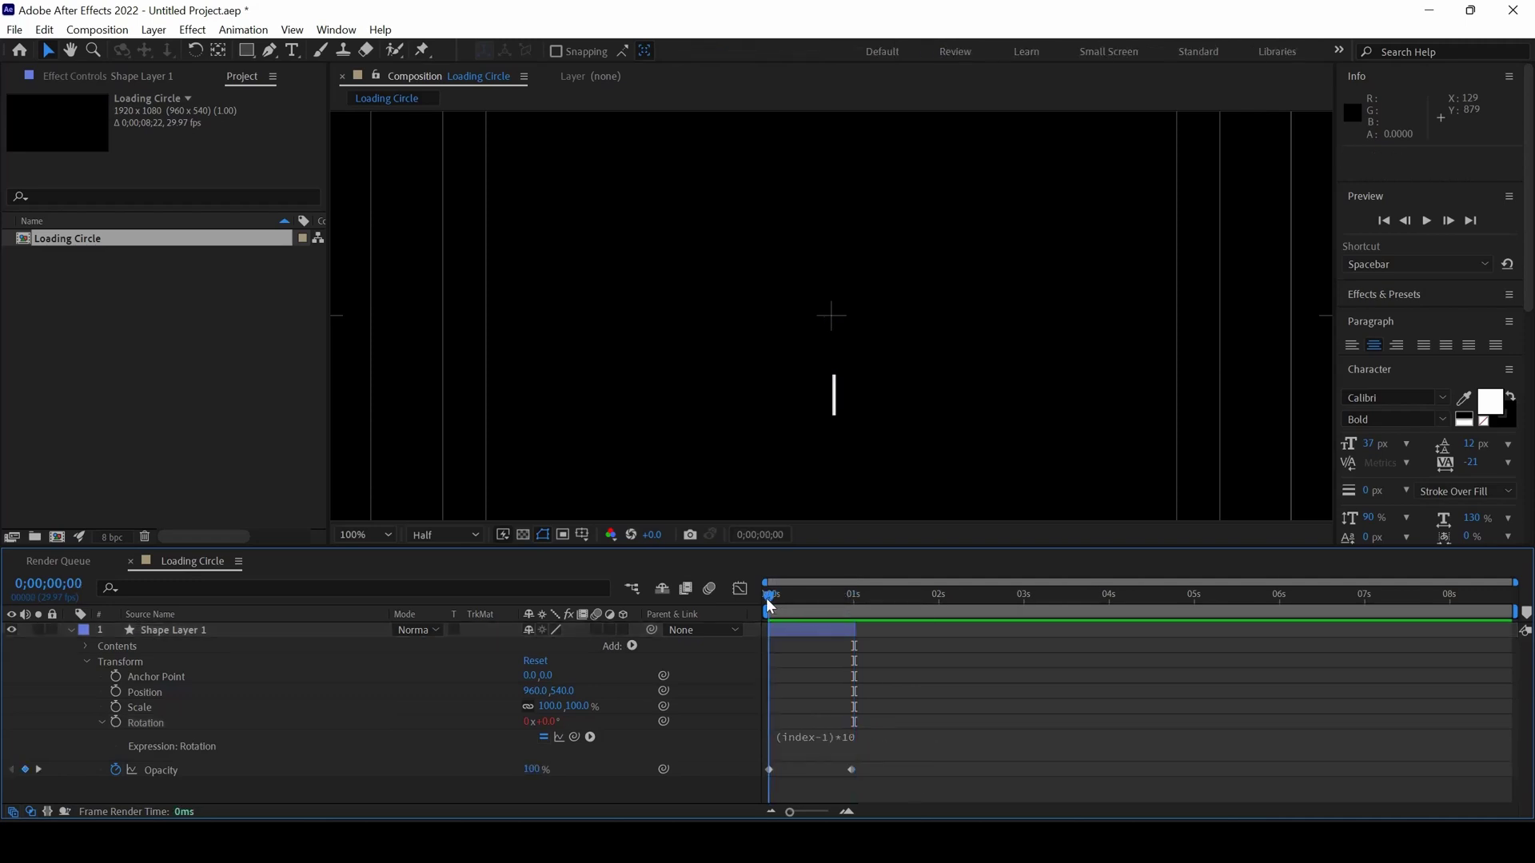
click(175, 645)
Duplicate Shape Layer 1 with Ctrl+D up to Shape Layer 36, then check layers 34 and 32
click(193, 631)
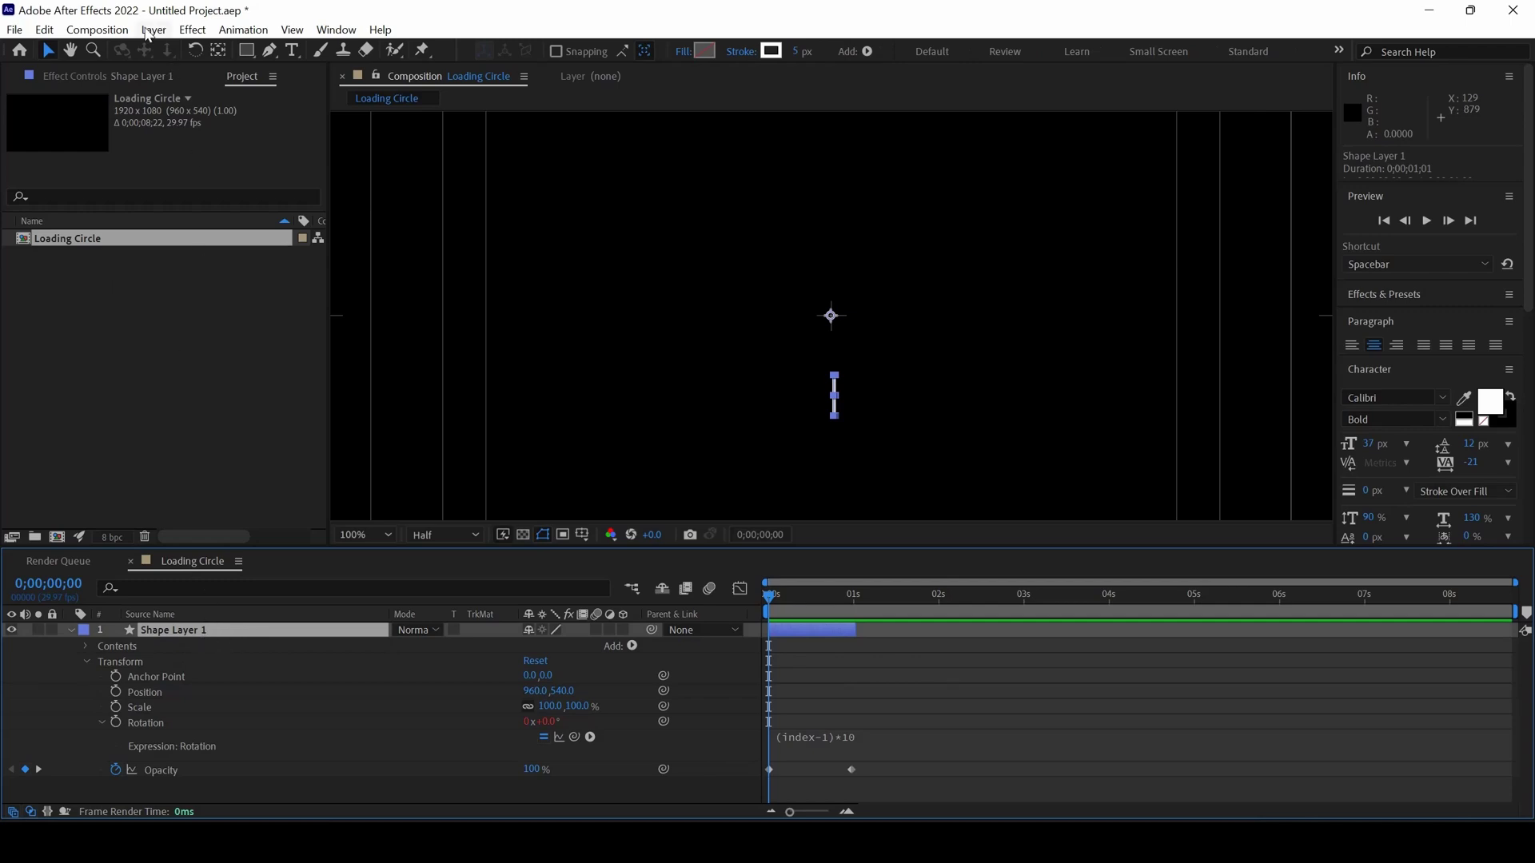
click(43, 30)
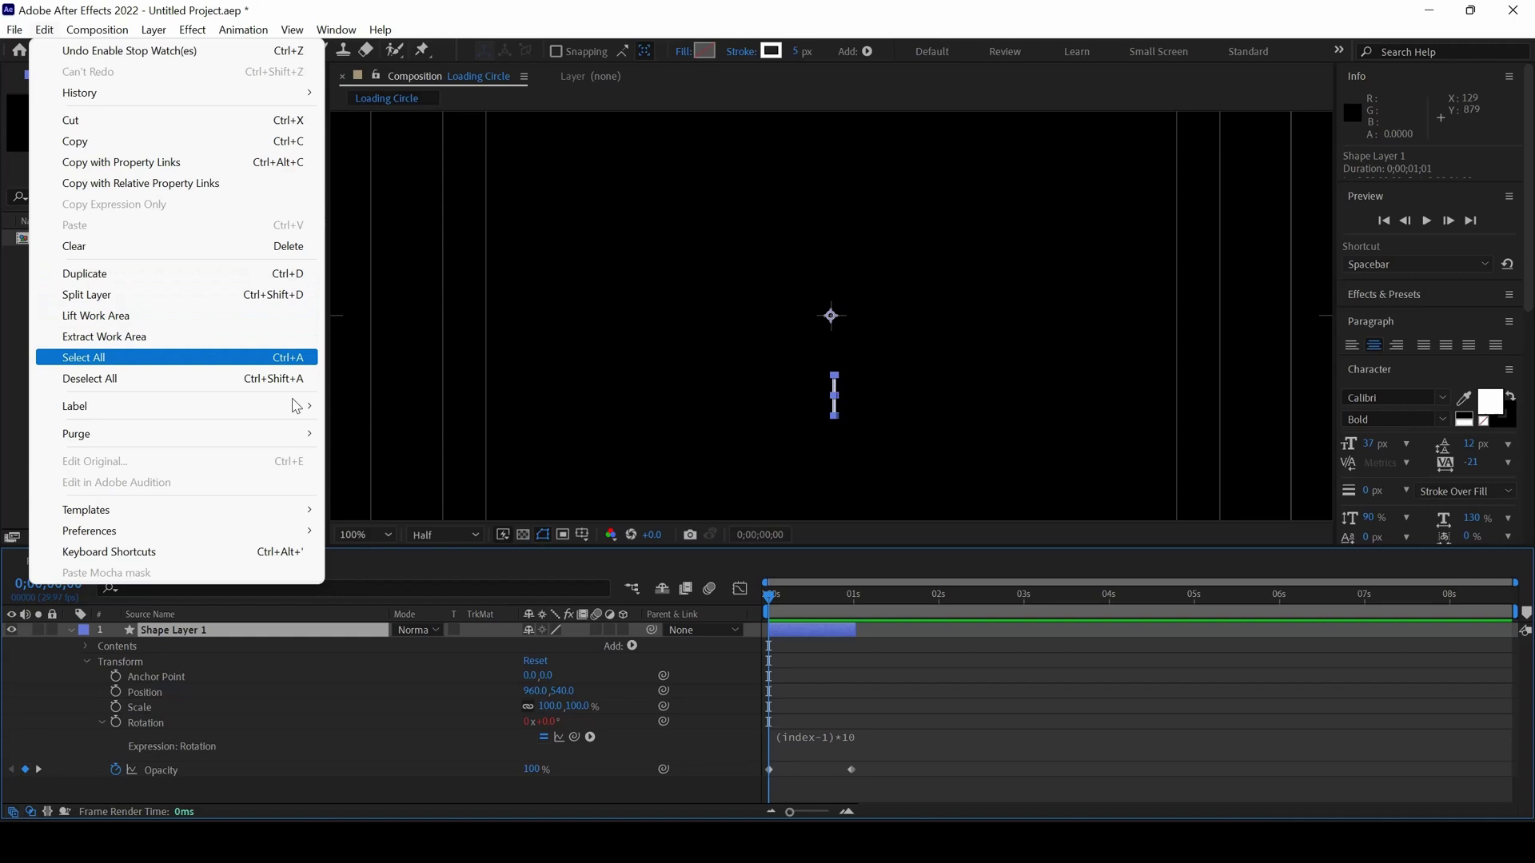
click(285, 678)
click(217, 629)
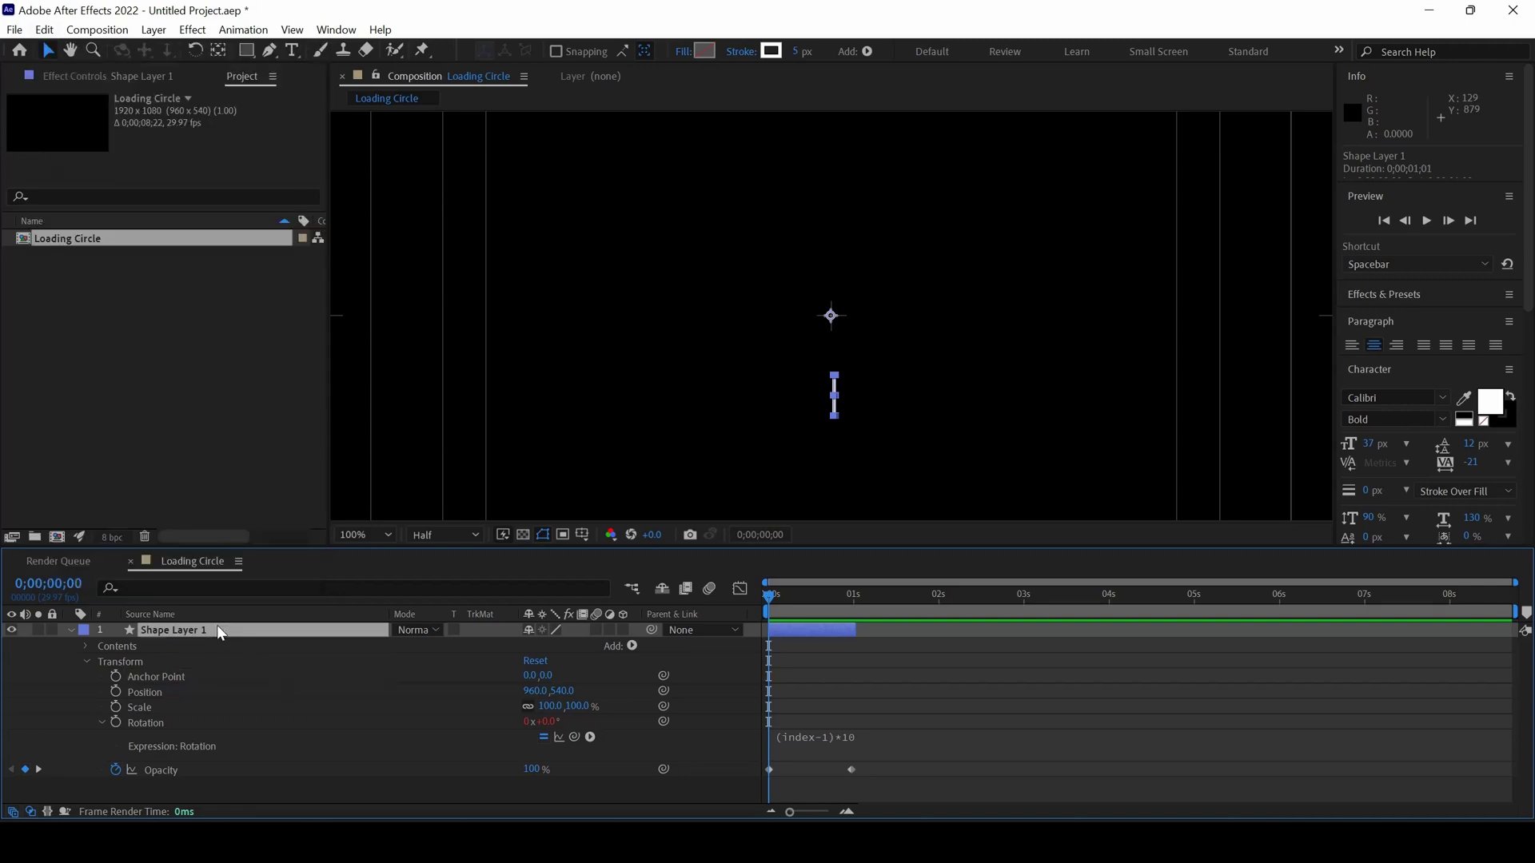
key(ctrl+d)
key(ctrl+d)
key(ctrl+d)
key(ctrl+d)
key(ctrl+d)
key(ctrl+d)
key(ctrl+d)
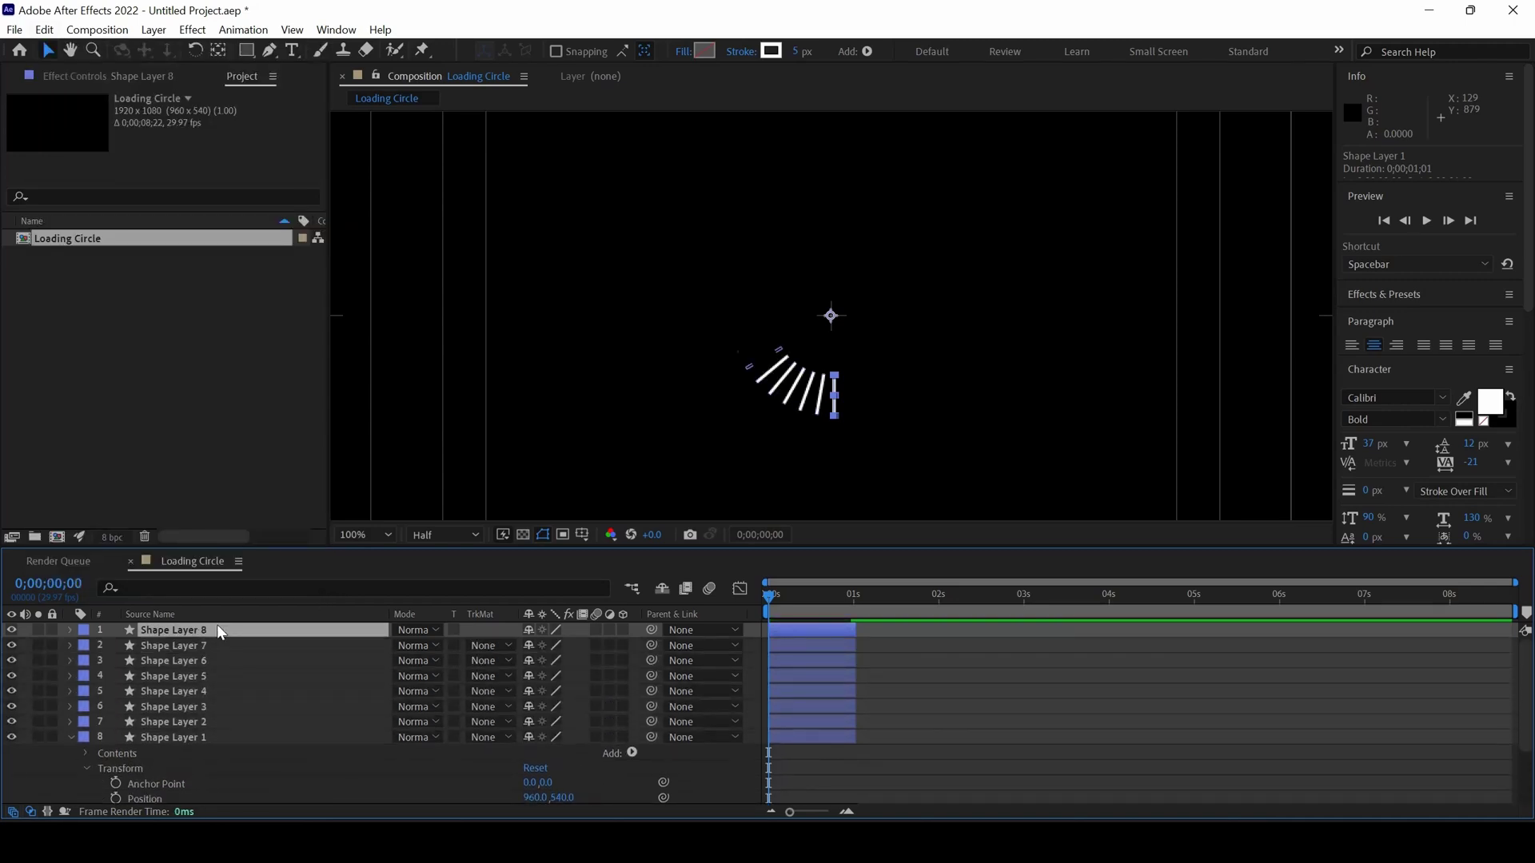
key(ctrl+d)
key(ctrl+d)
key(ctrl+d)
key(ctrl+d)
key(ctrl+d)
key(ctrl+d)
key(ctrl+d)
key(ctrl+d)
key(ctrl+d)
key(ctrl+d)
key(ctrl+d)
key(ctrl+d)
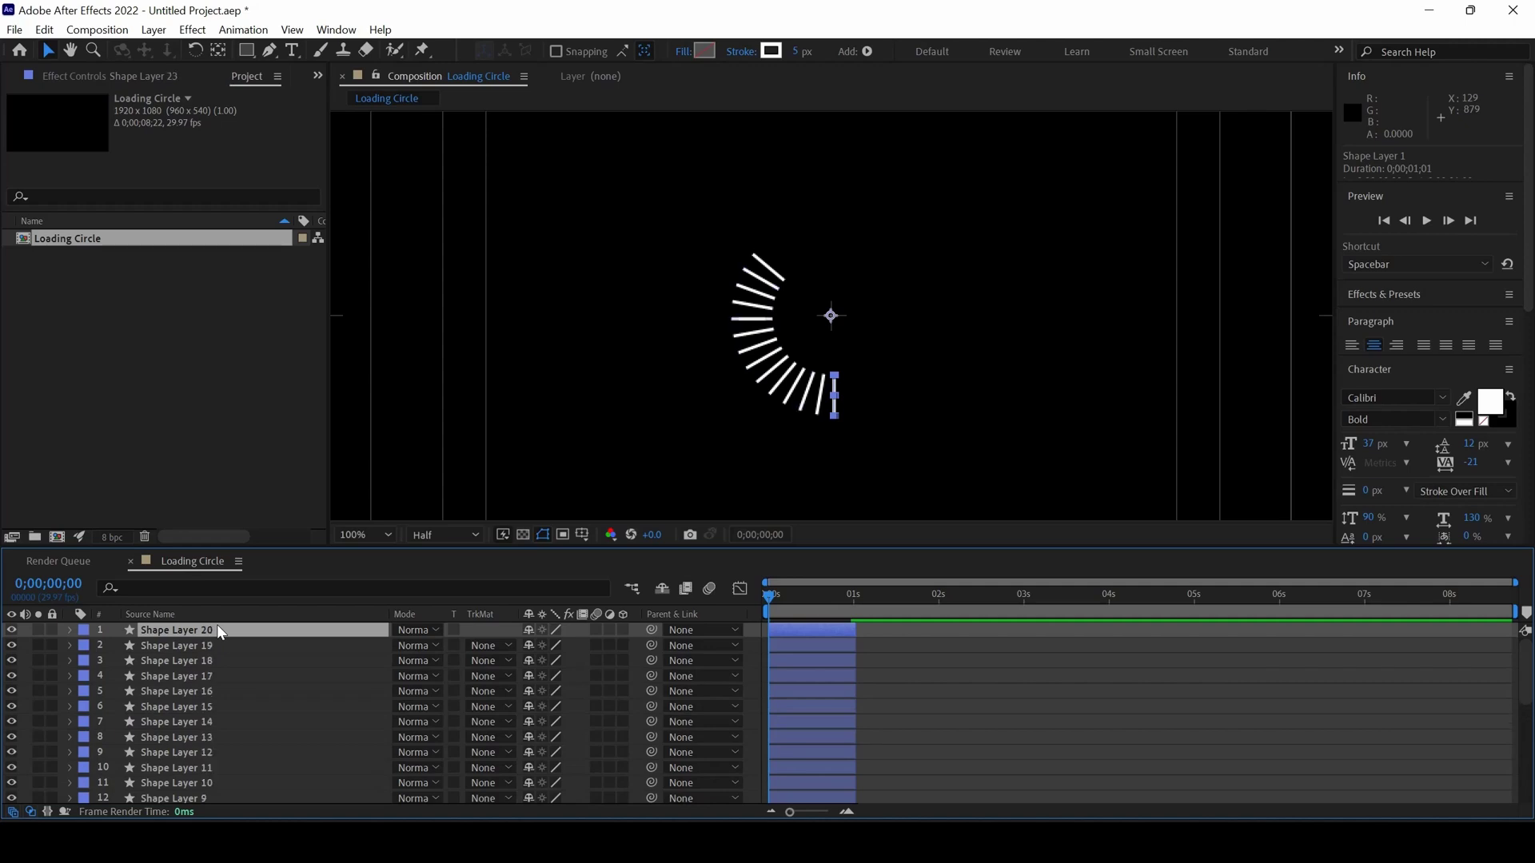
key(ctrl+d)
key(ctrl+d)
key(ctrl+d)
key(ctrl+d)
key(ctrl+d)
key(ctrl+d)
key(ctrl+d)
key(ctrl+d)
key(ctrl+d)
key(ctrl+d)
key(ctrl+d)
key(ctrl+d)
key(ctrl+d)
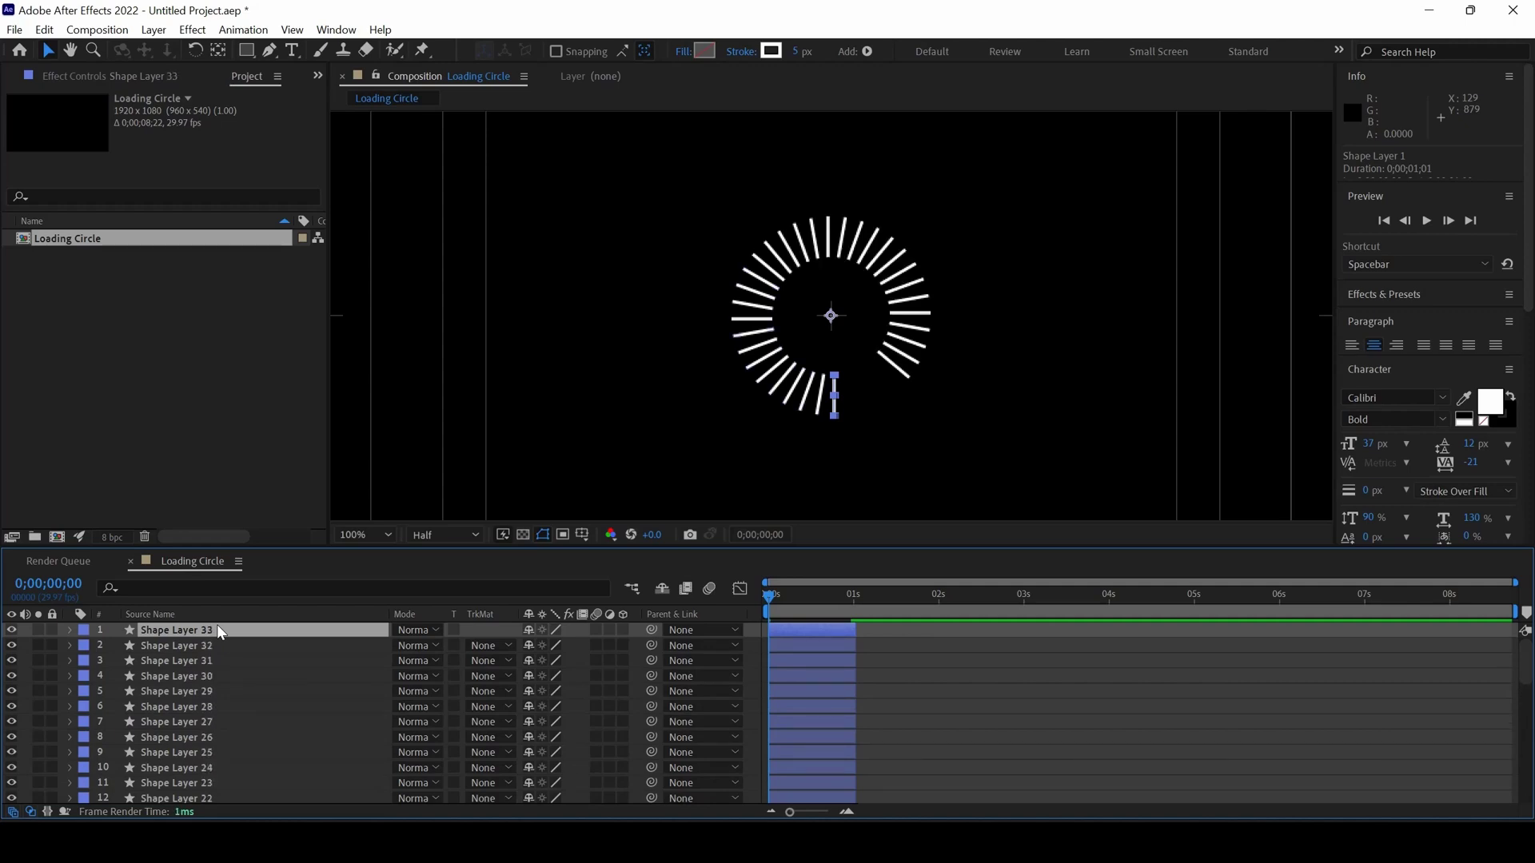
key(ctrl+d)
key(ctrl+d)
key(ctrl+d)
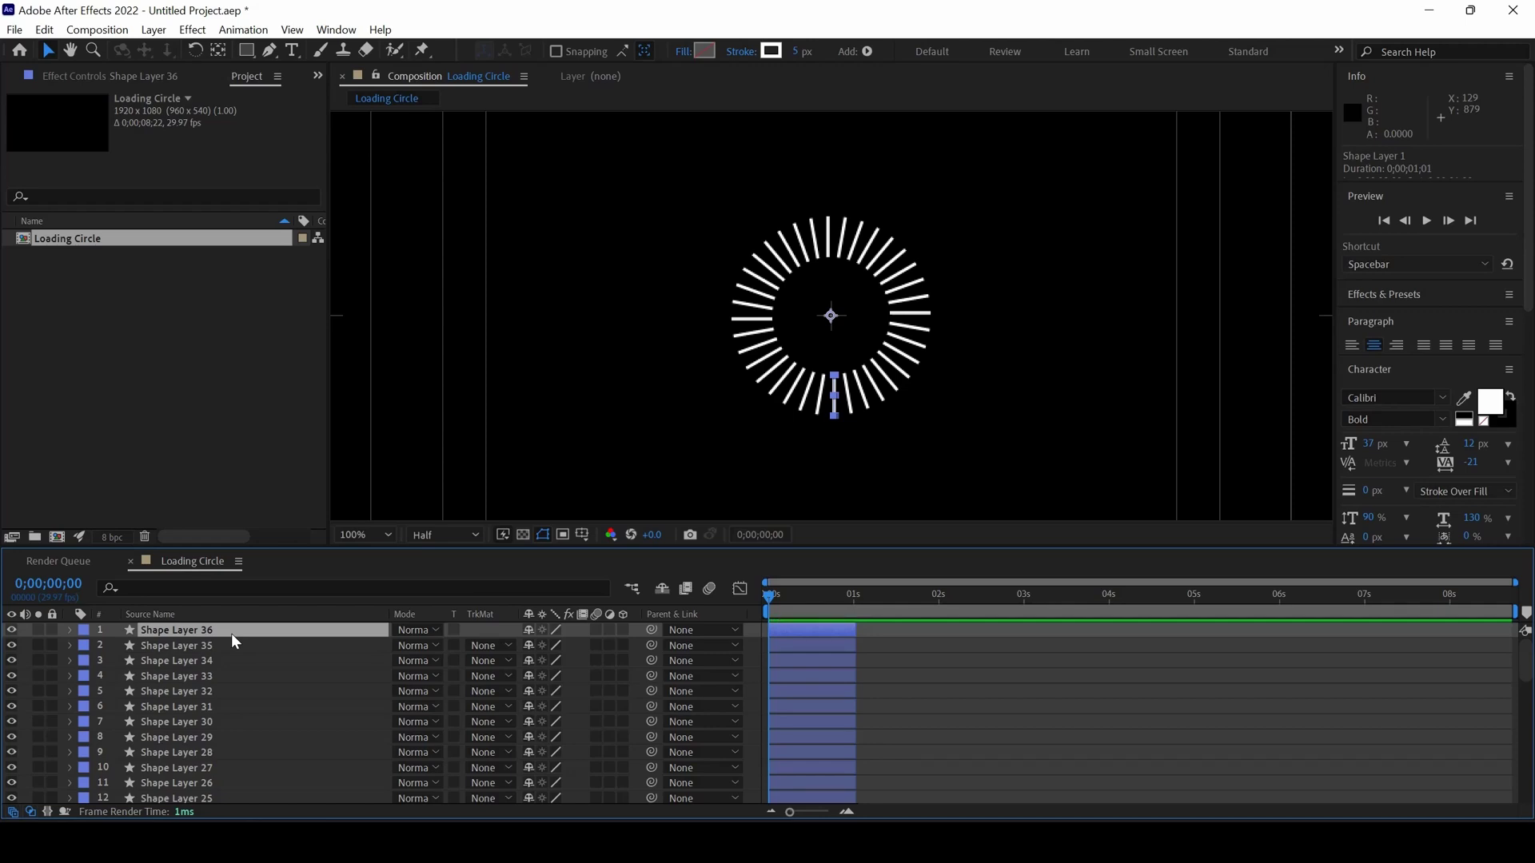
click(208, 660)
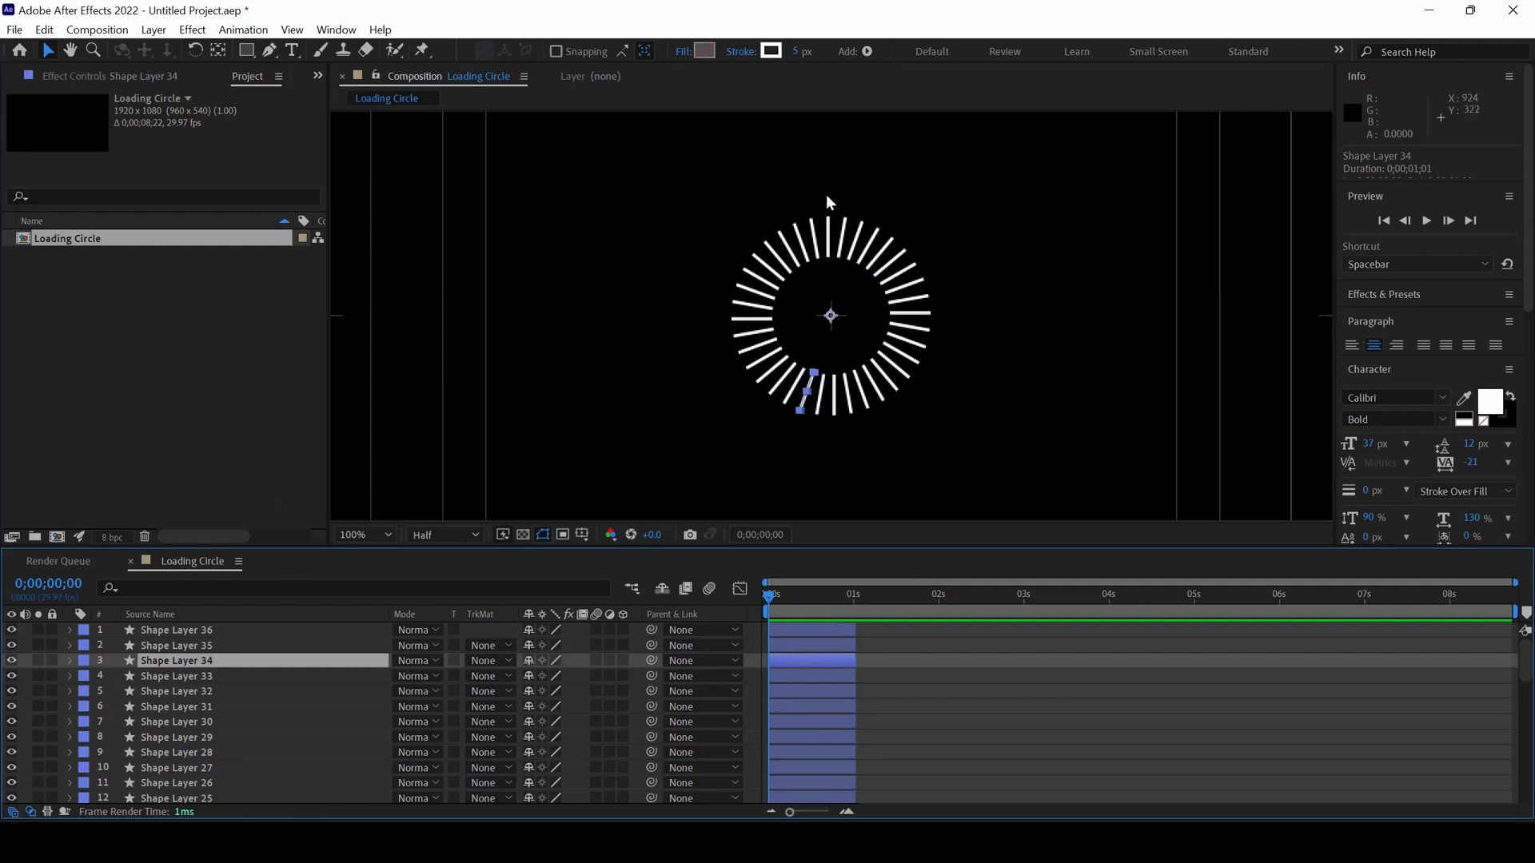
click(208, 692)
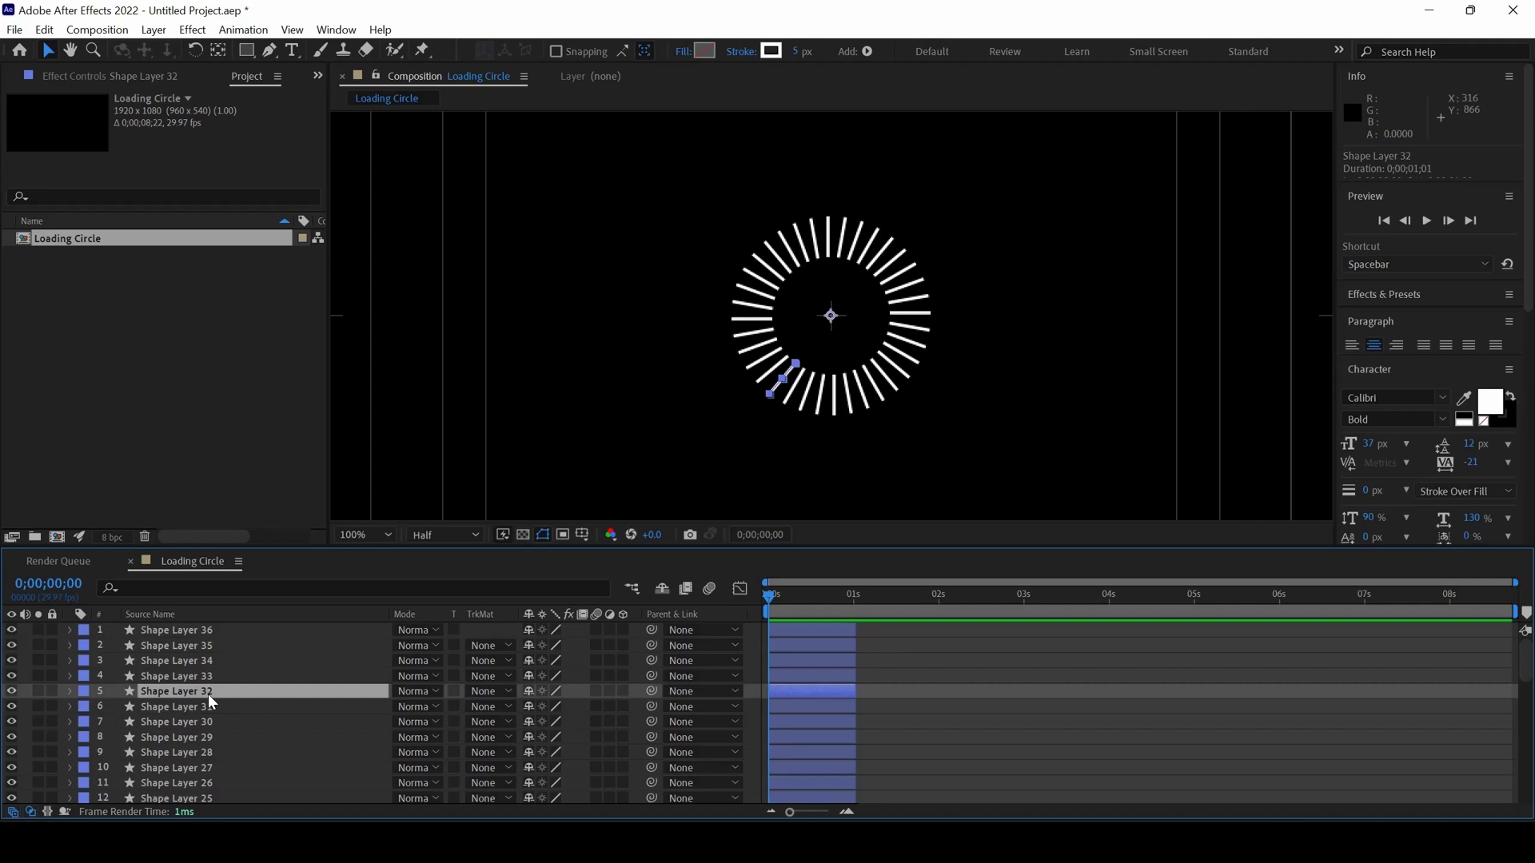
Select all 36 bar layers and apply Keyframe Assistant's Sequence Layers with Overlap enabled
key(ctrl+a)
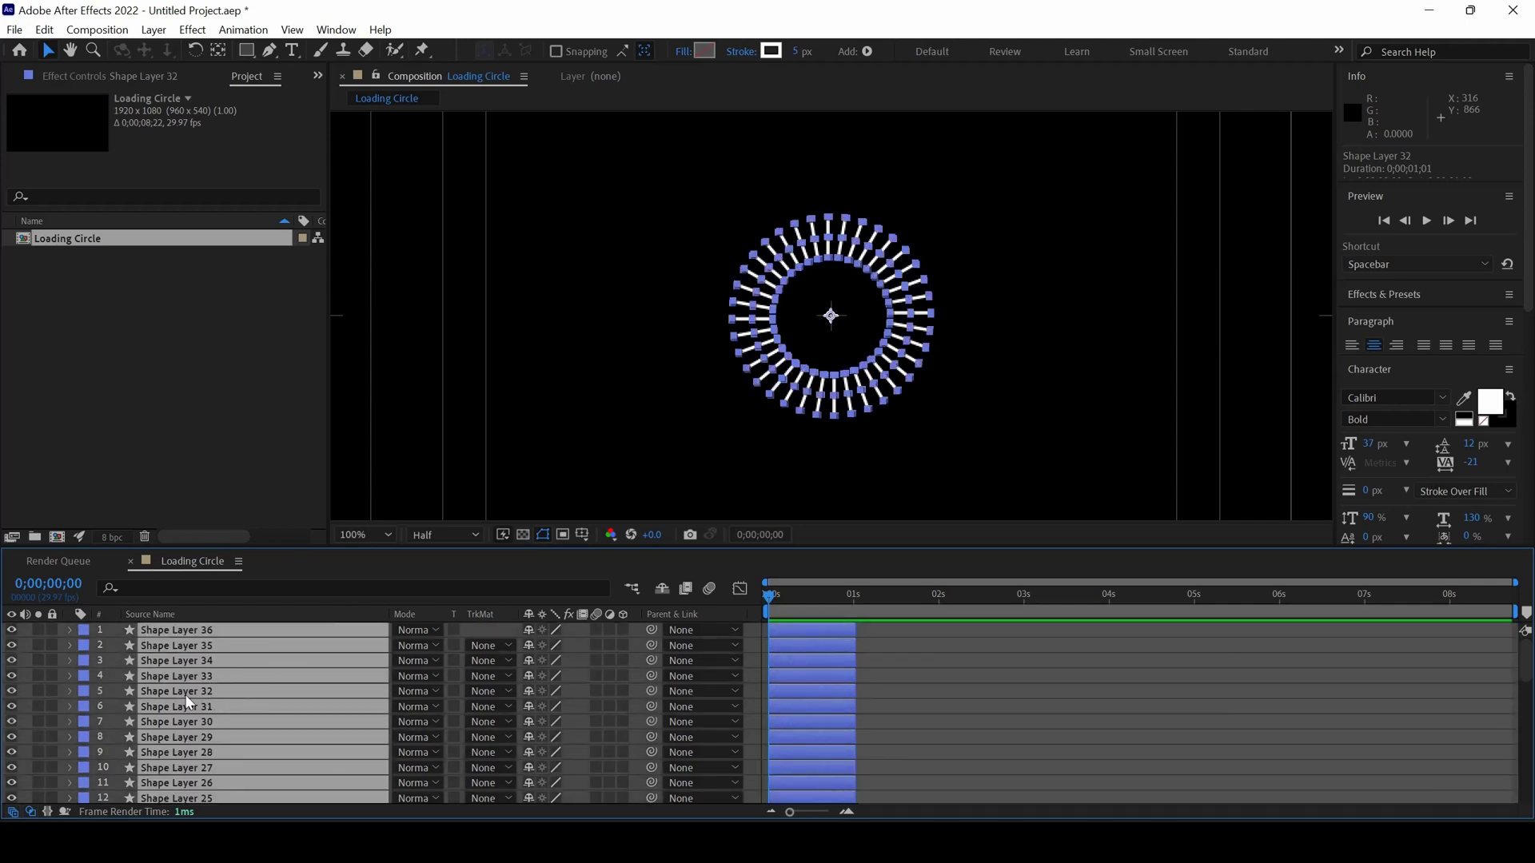
right_click(185, 714)
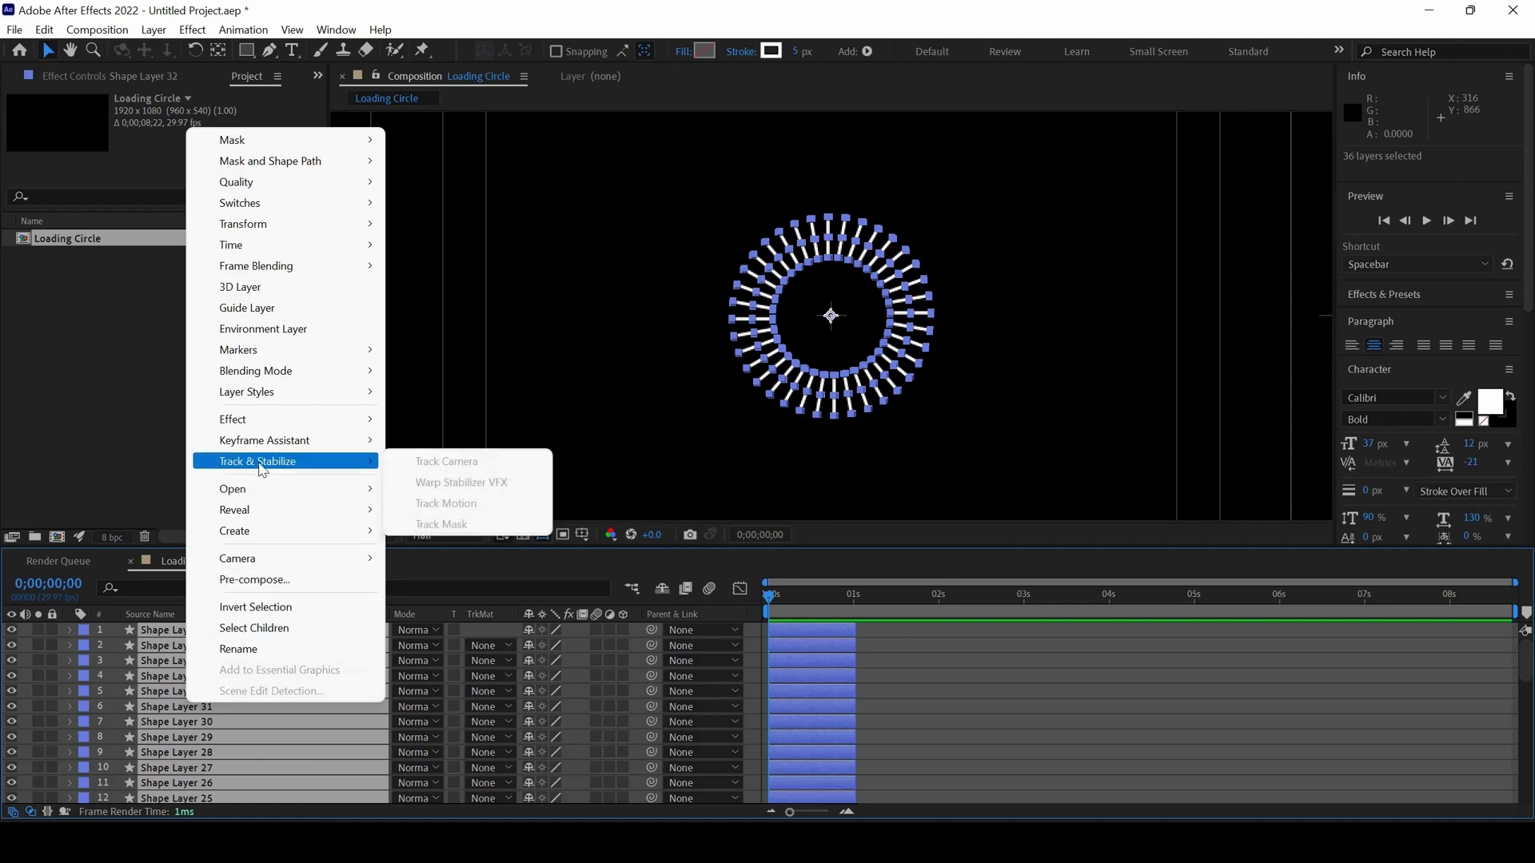
mouse_move(269, 448)
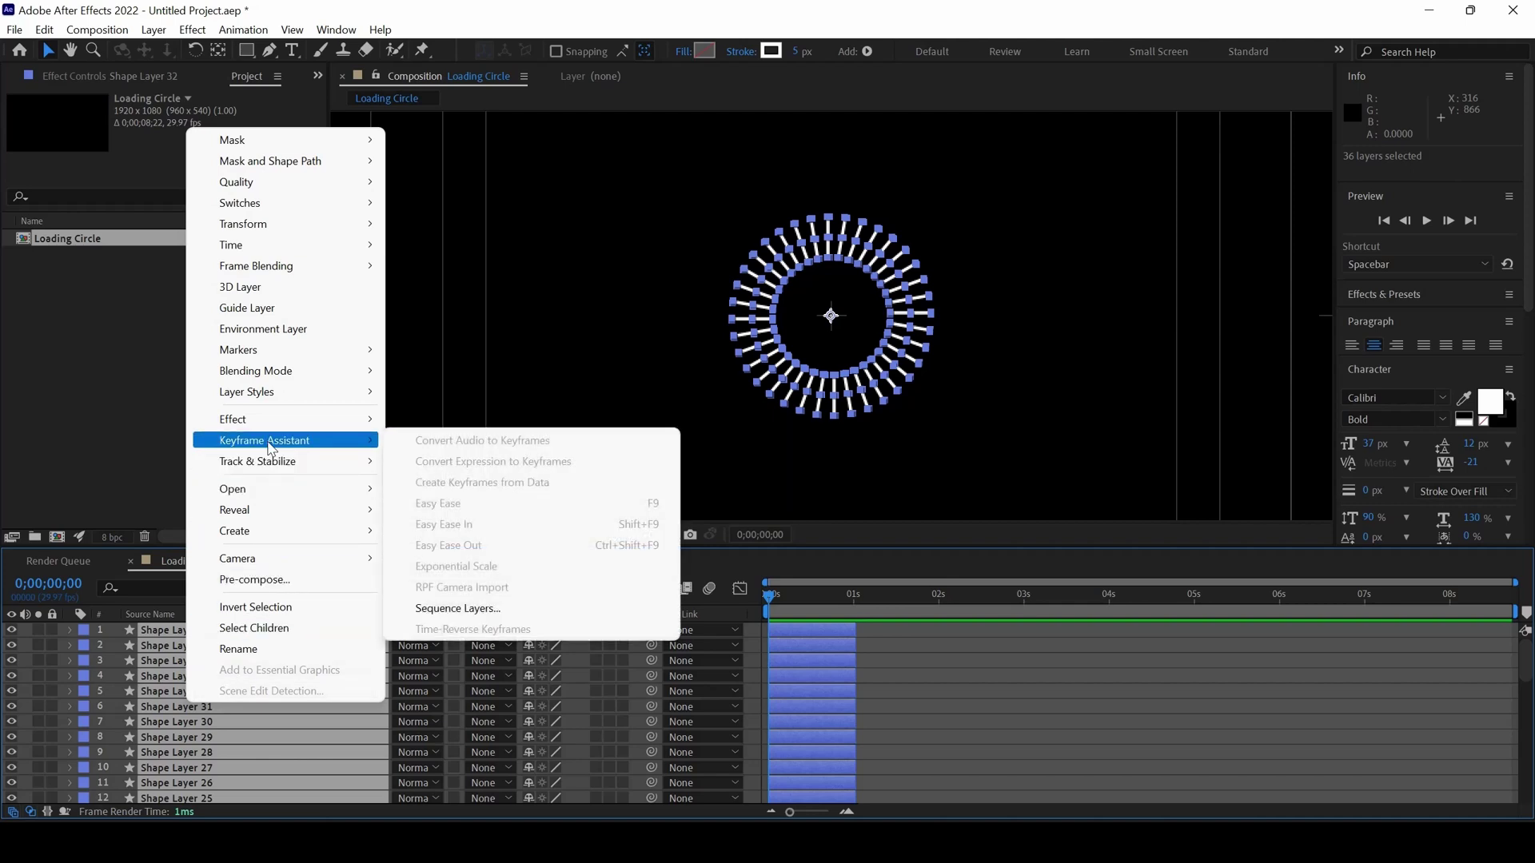
click(461, 608)
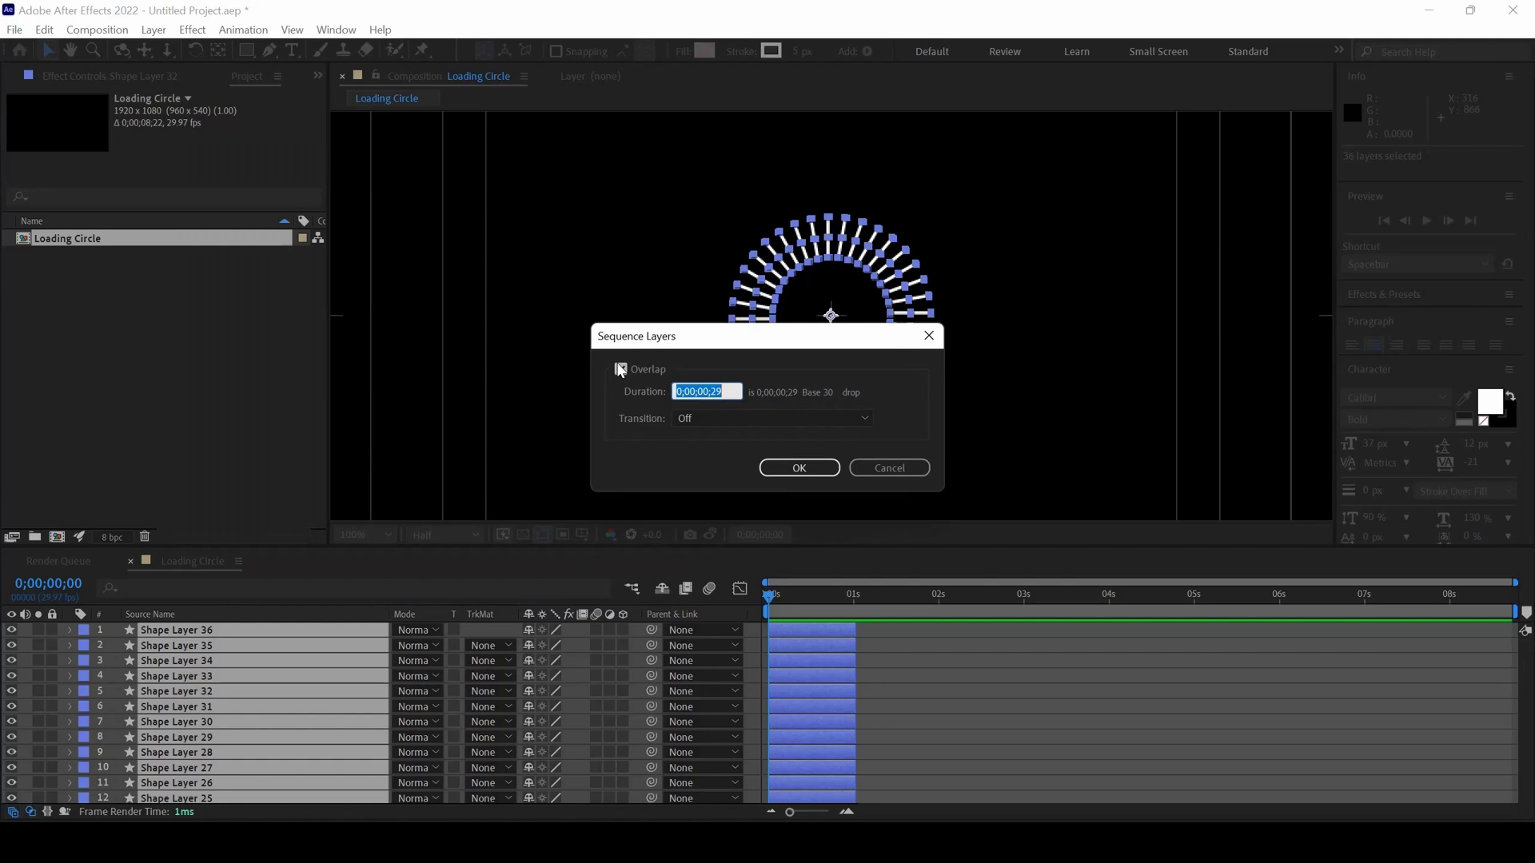
click(621, 368)
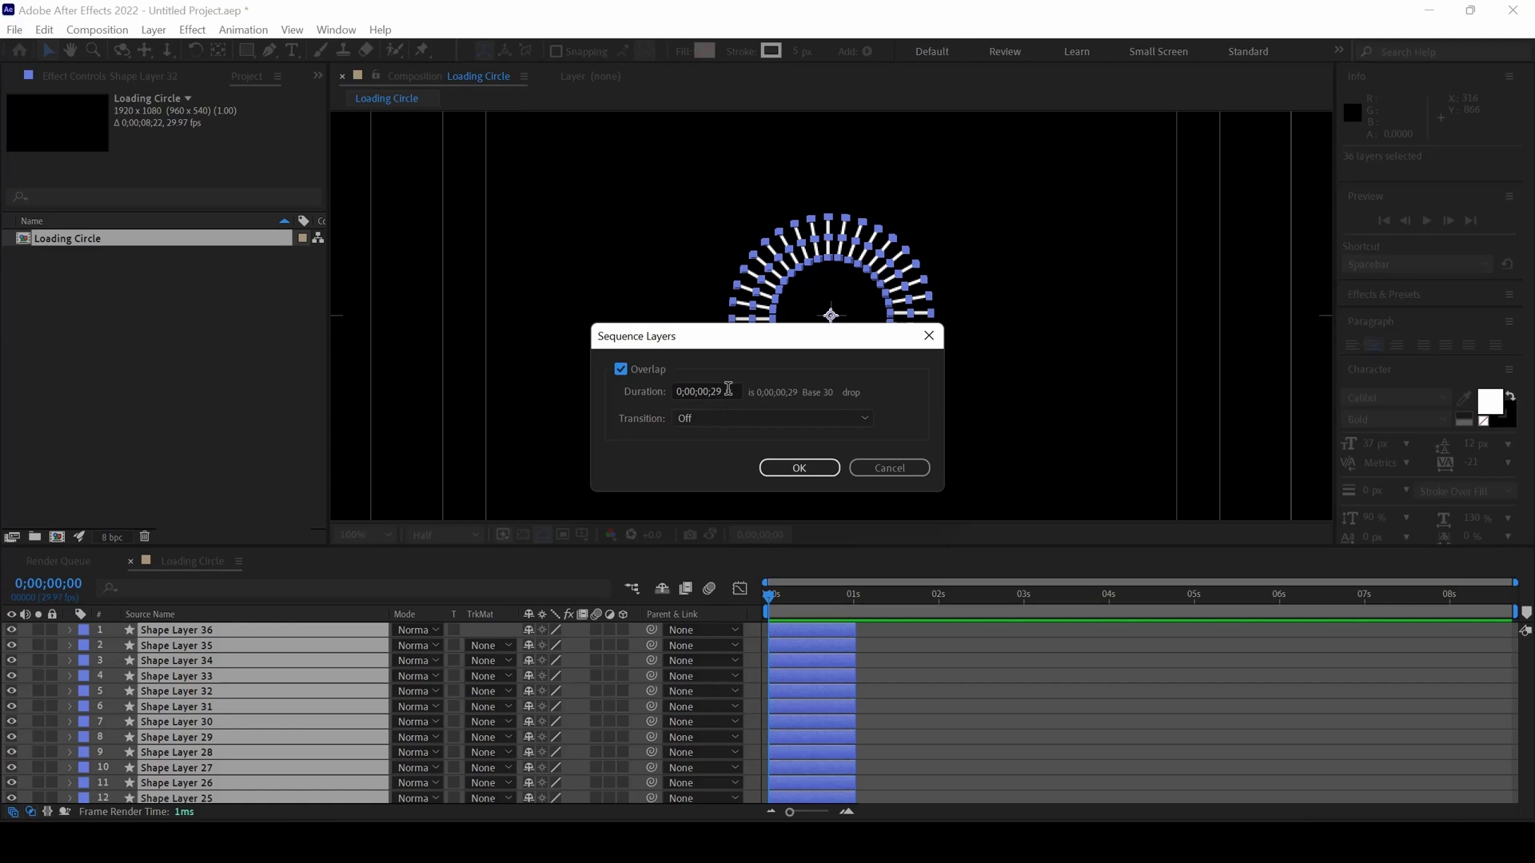
click(801, 467)
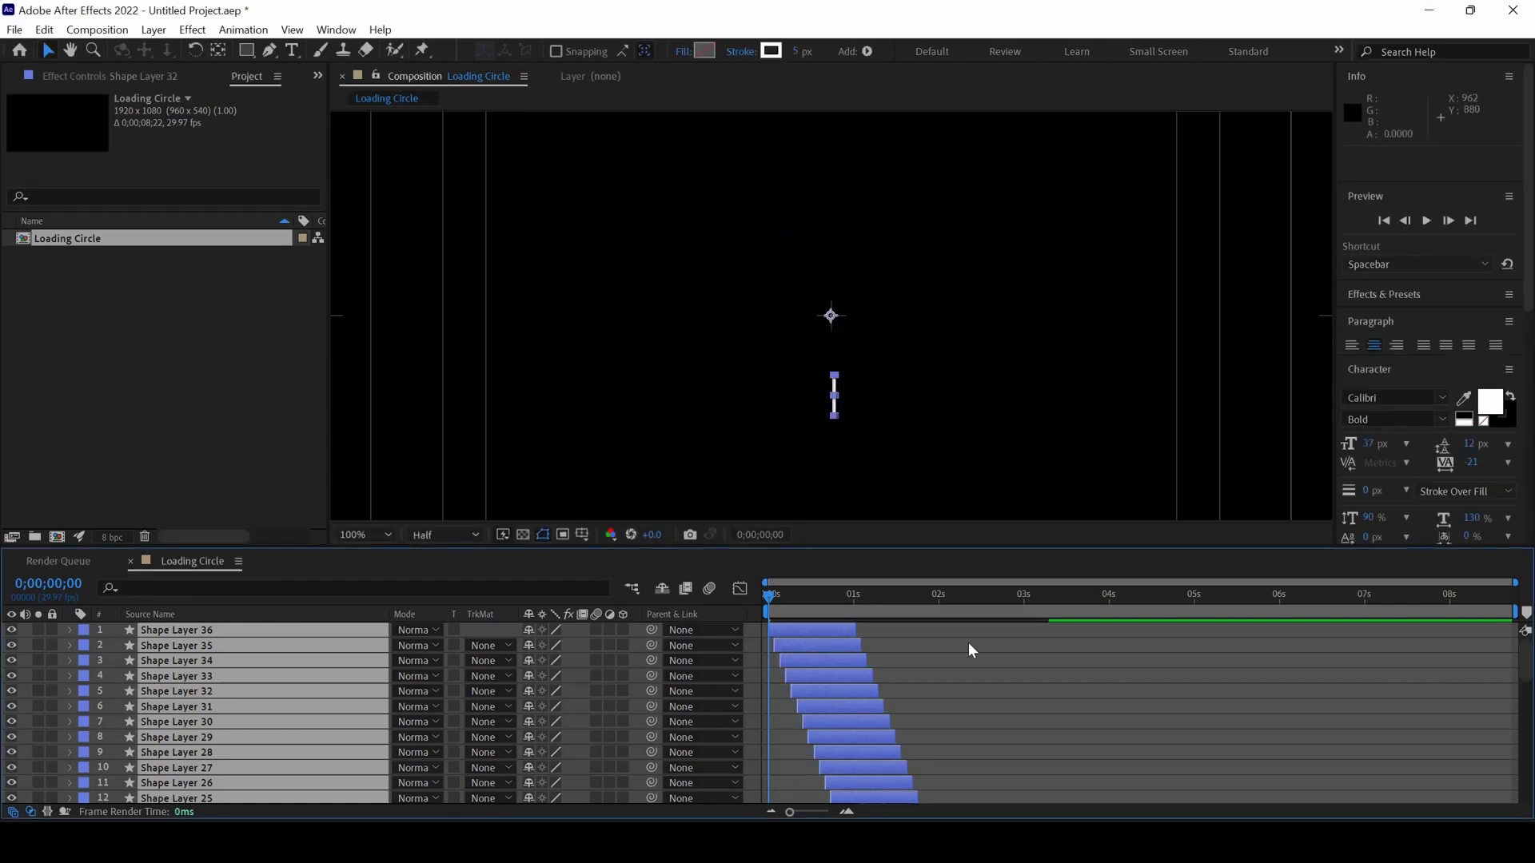
End the work area at 0;00;03;10 and trim the comp to the work area
scroll(967, 641, down, 12)
click(1053, 598)
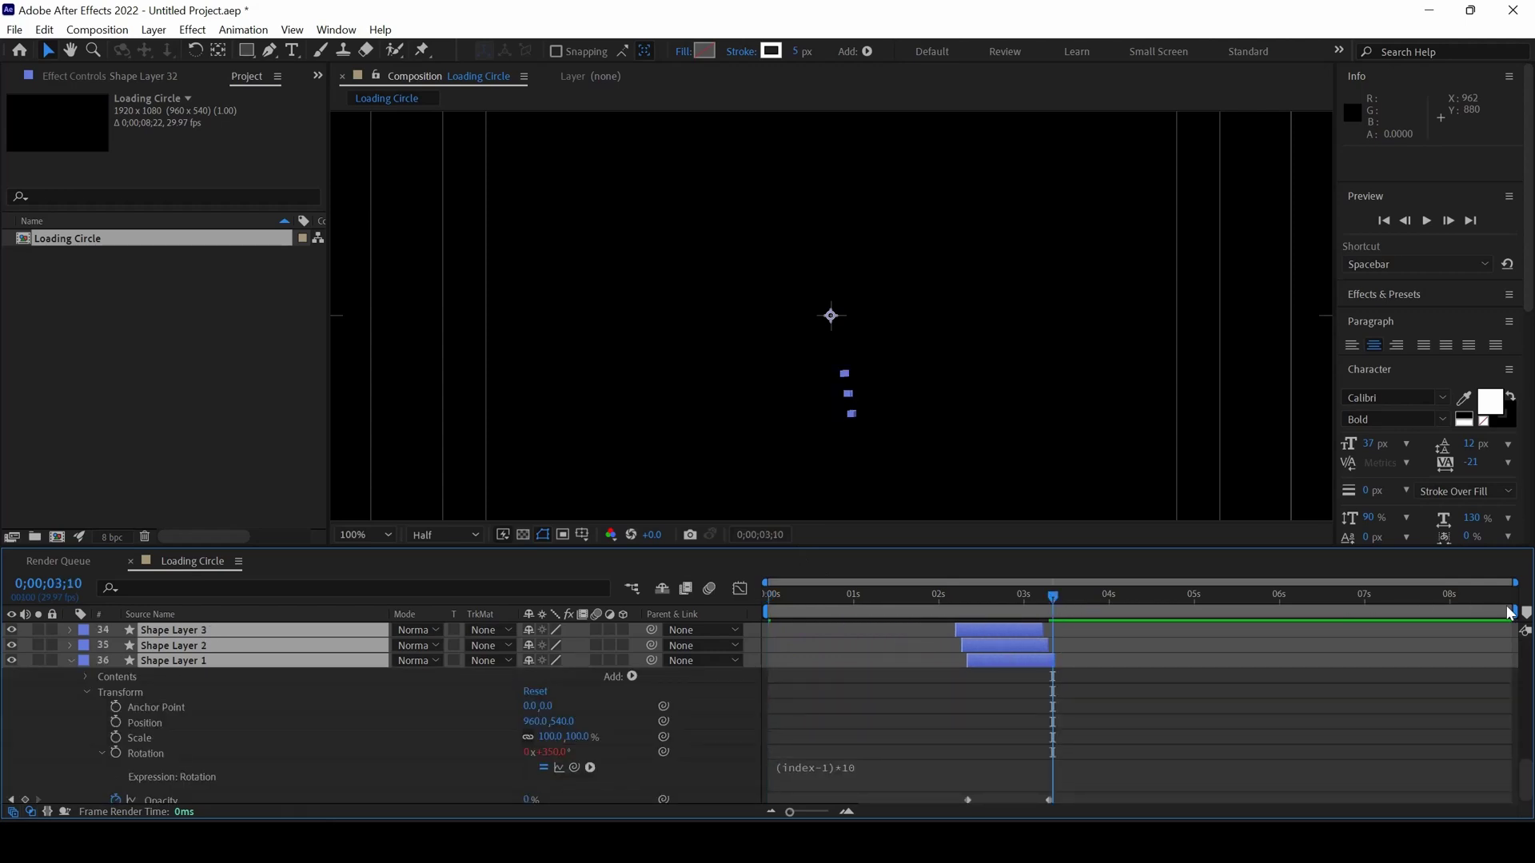
drag(1514, 612, 1063, 612)
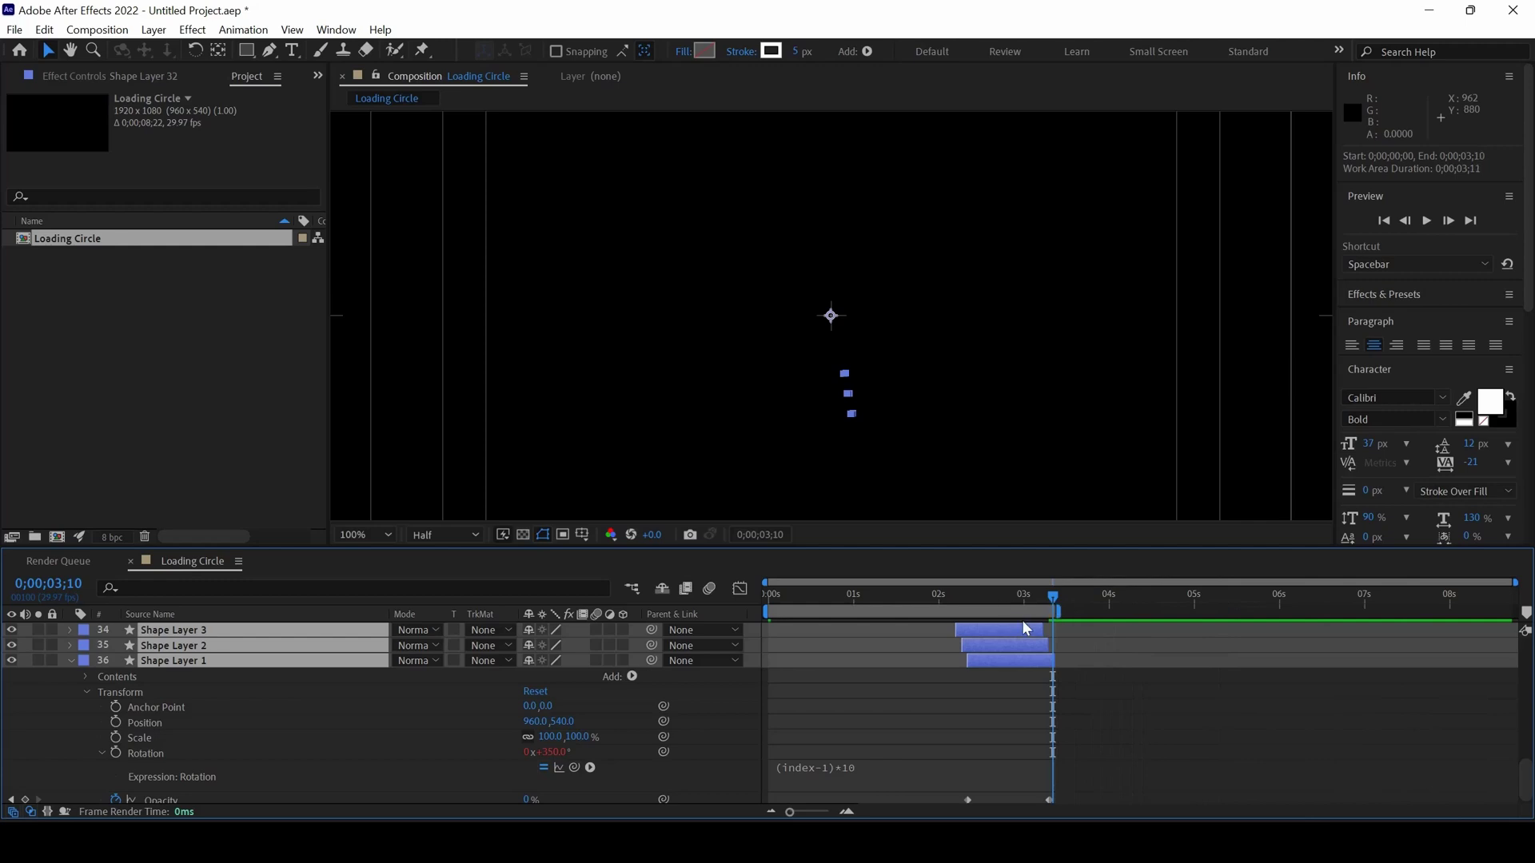
right_click(1036, 612)
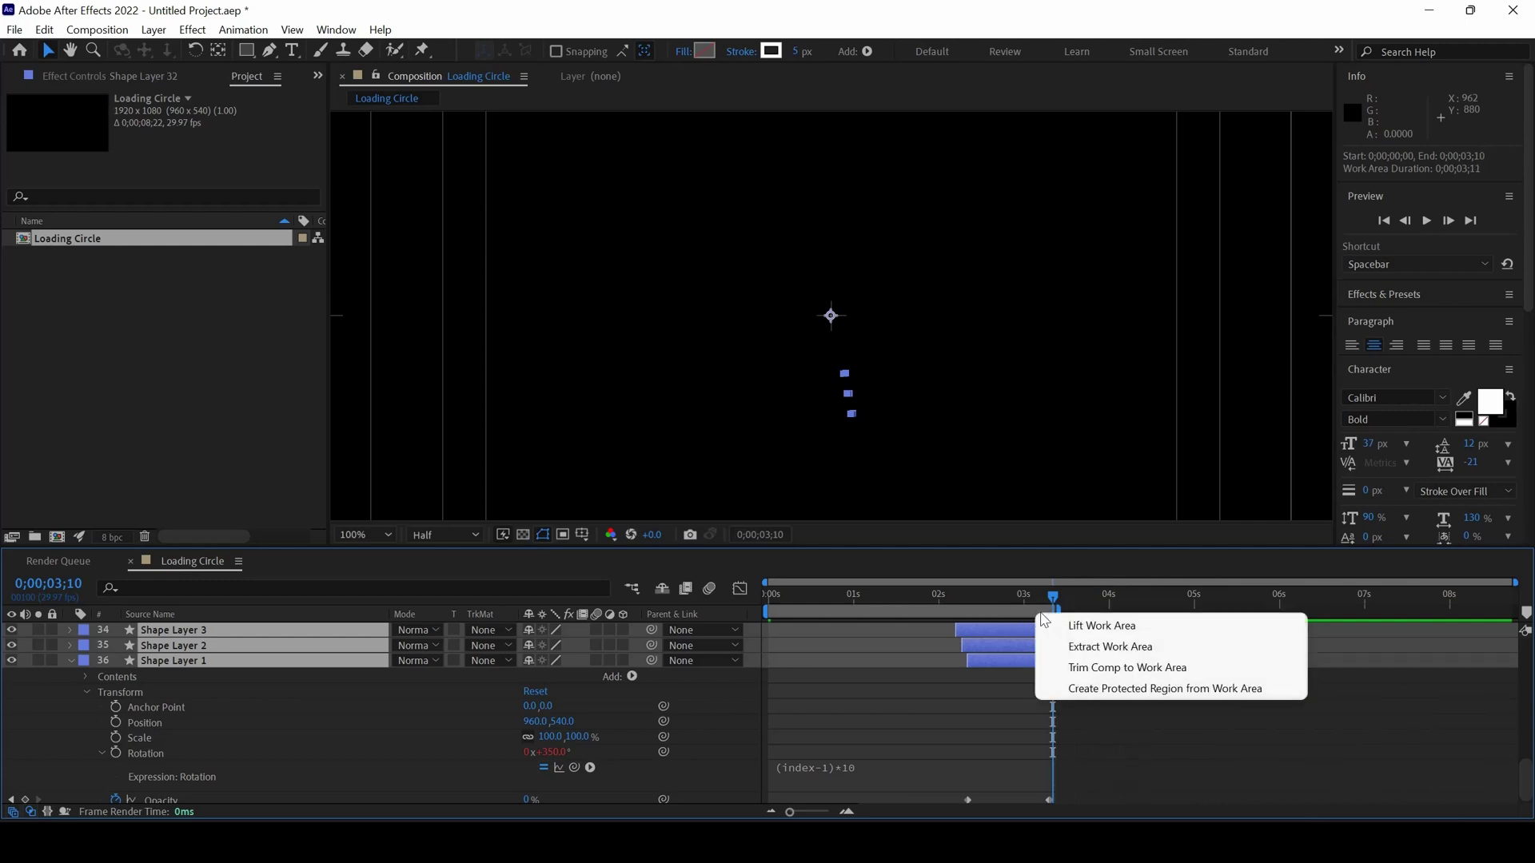
click(1096, 668)
Preview the Loading Circle animation from the start
drag(818, 614, 768, 608)
key(space)
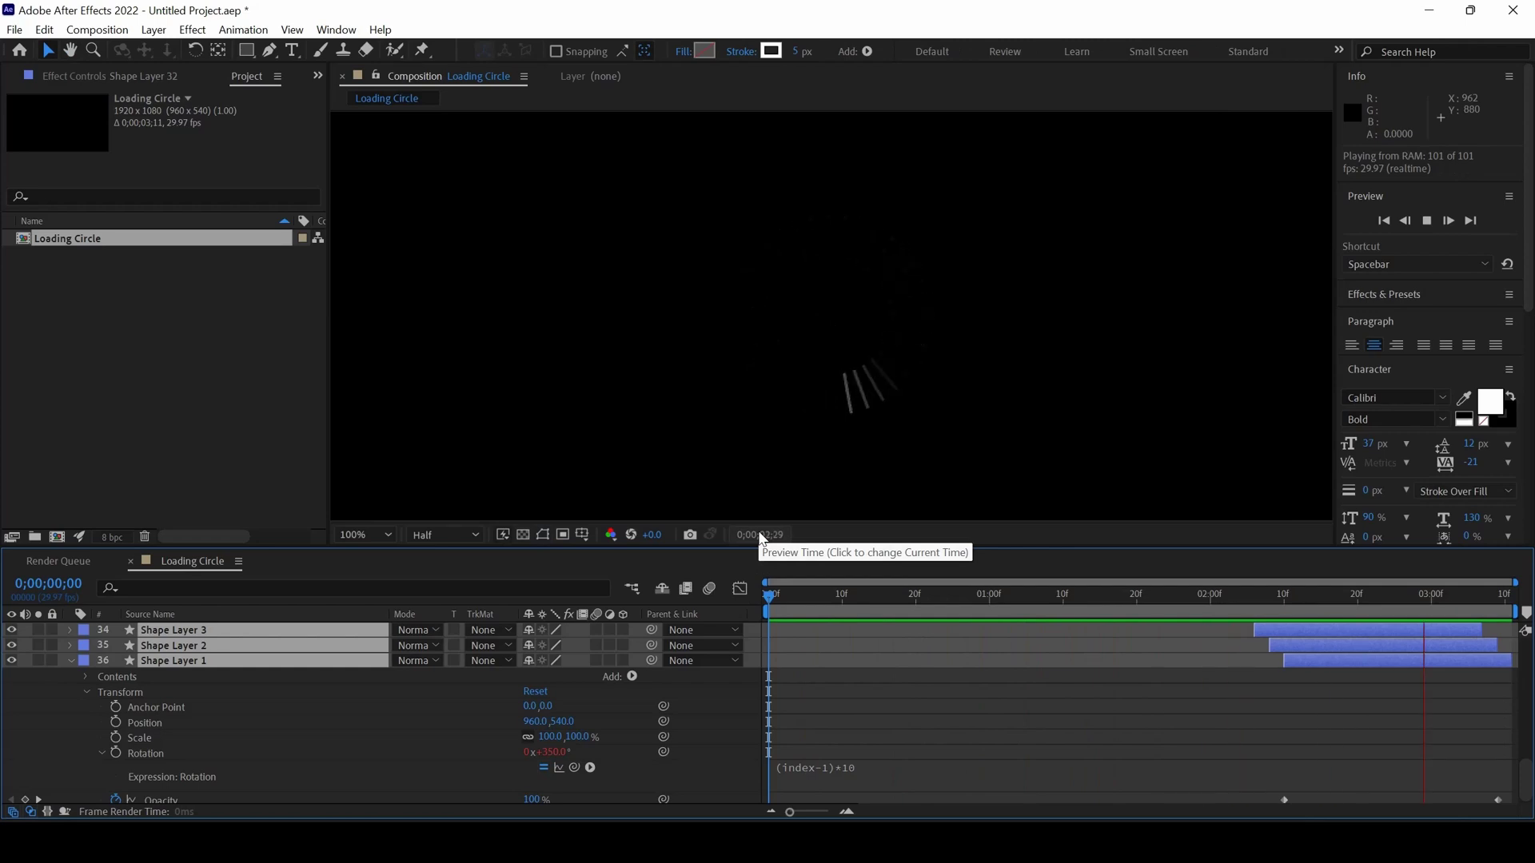
key(space)
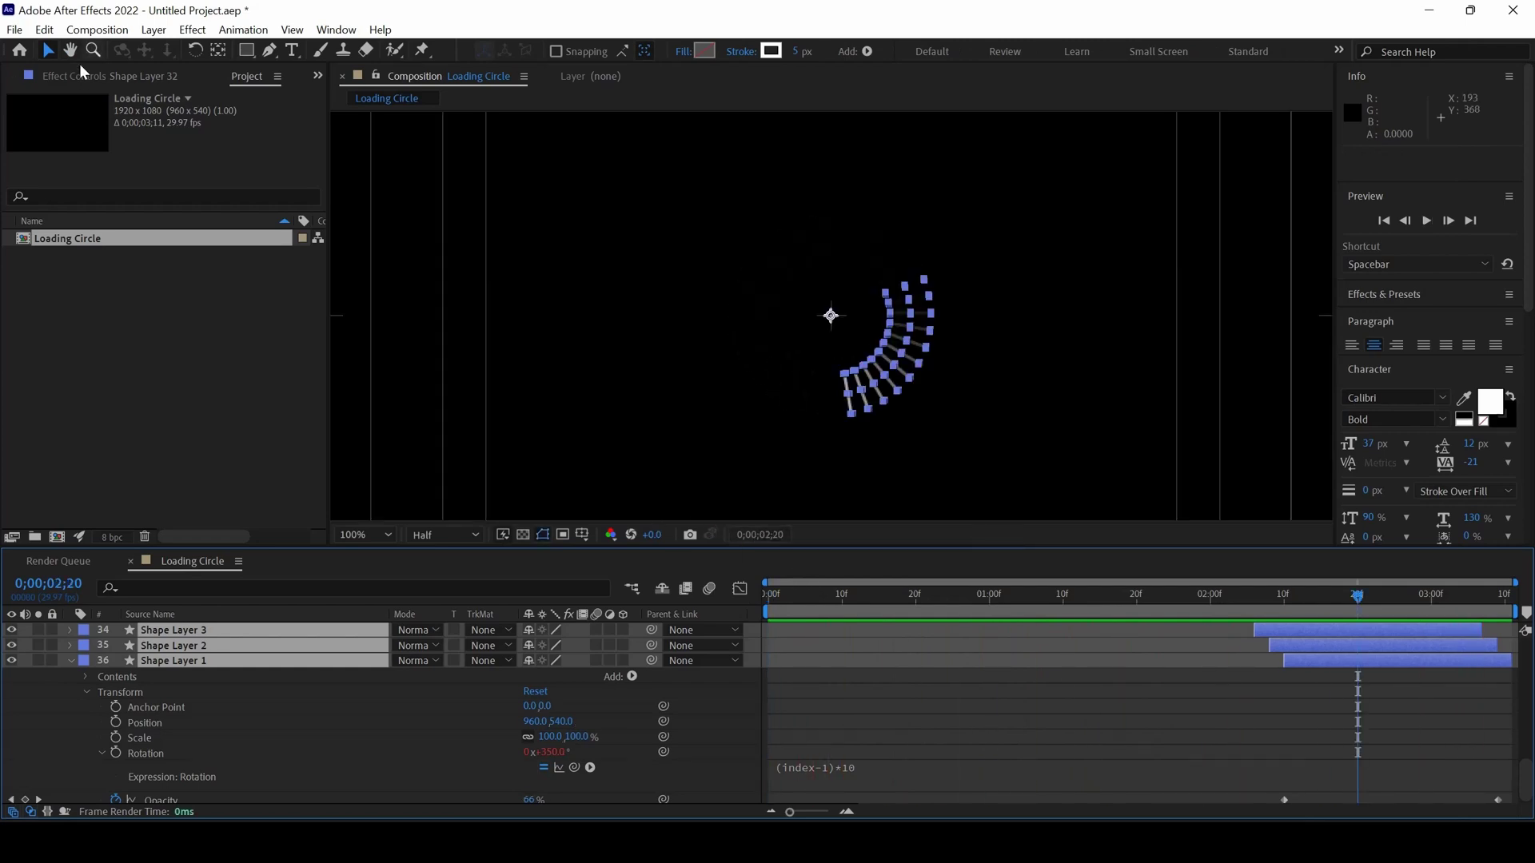
Create Comp 1 with default settings and drag the Loading Circle comp into its timeline
click(96, 29)
click(117, 51)
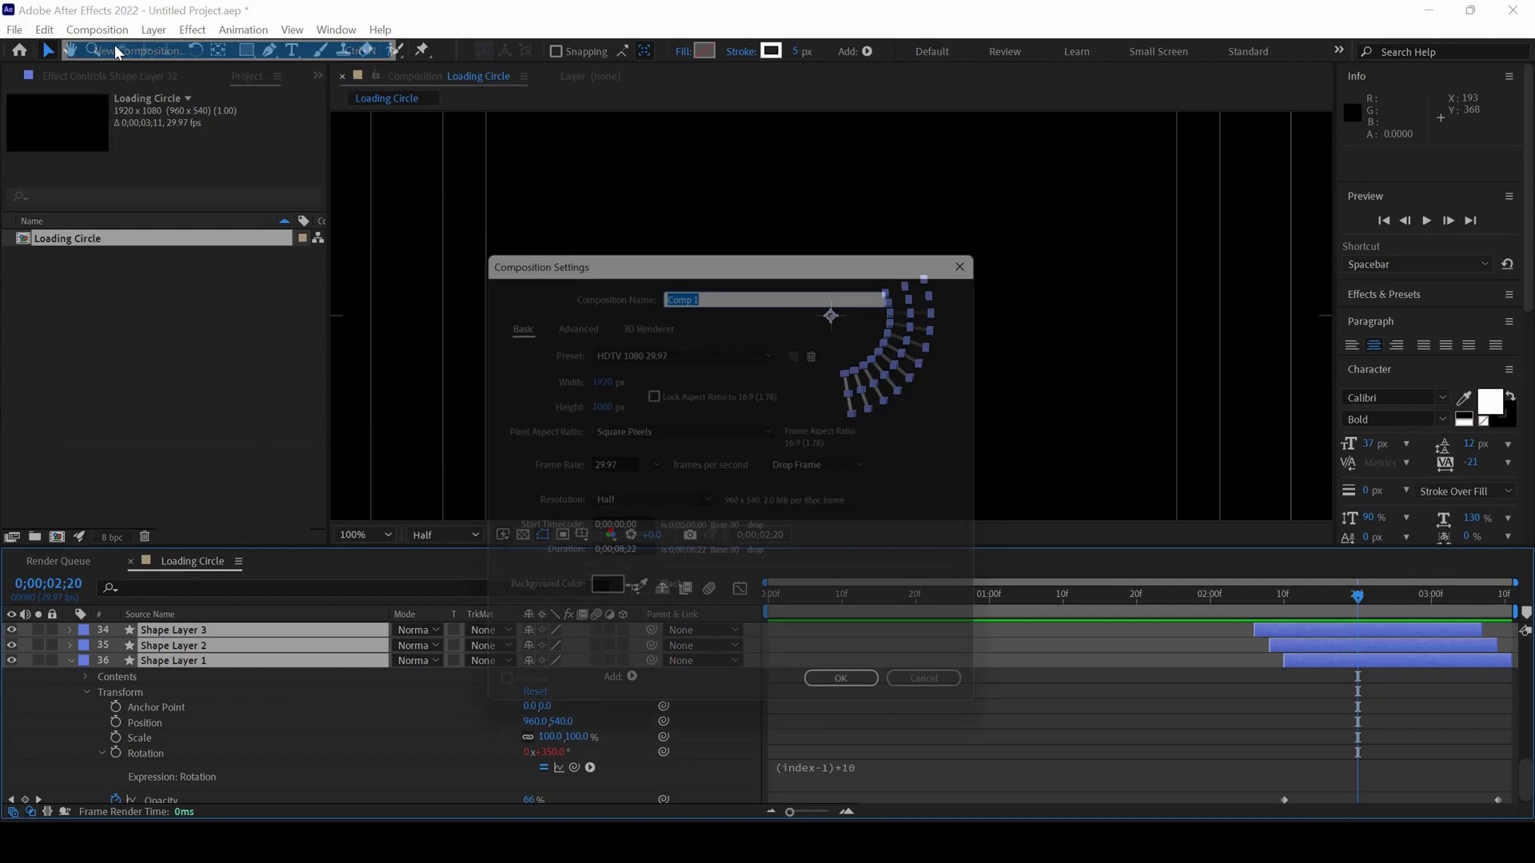
click(846, 698)
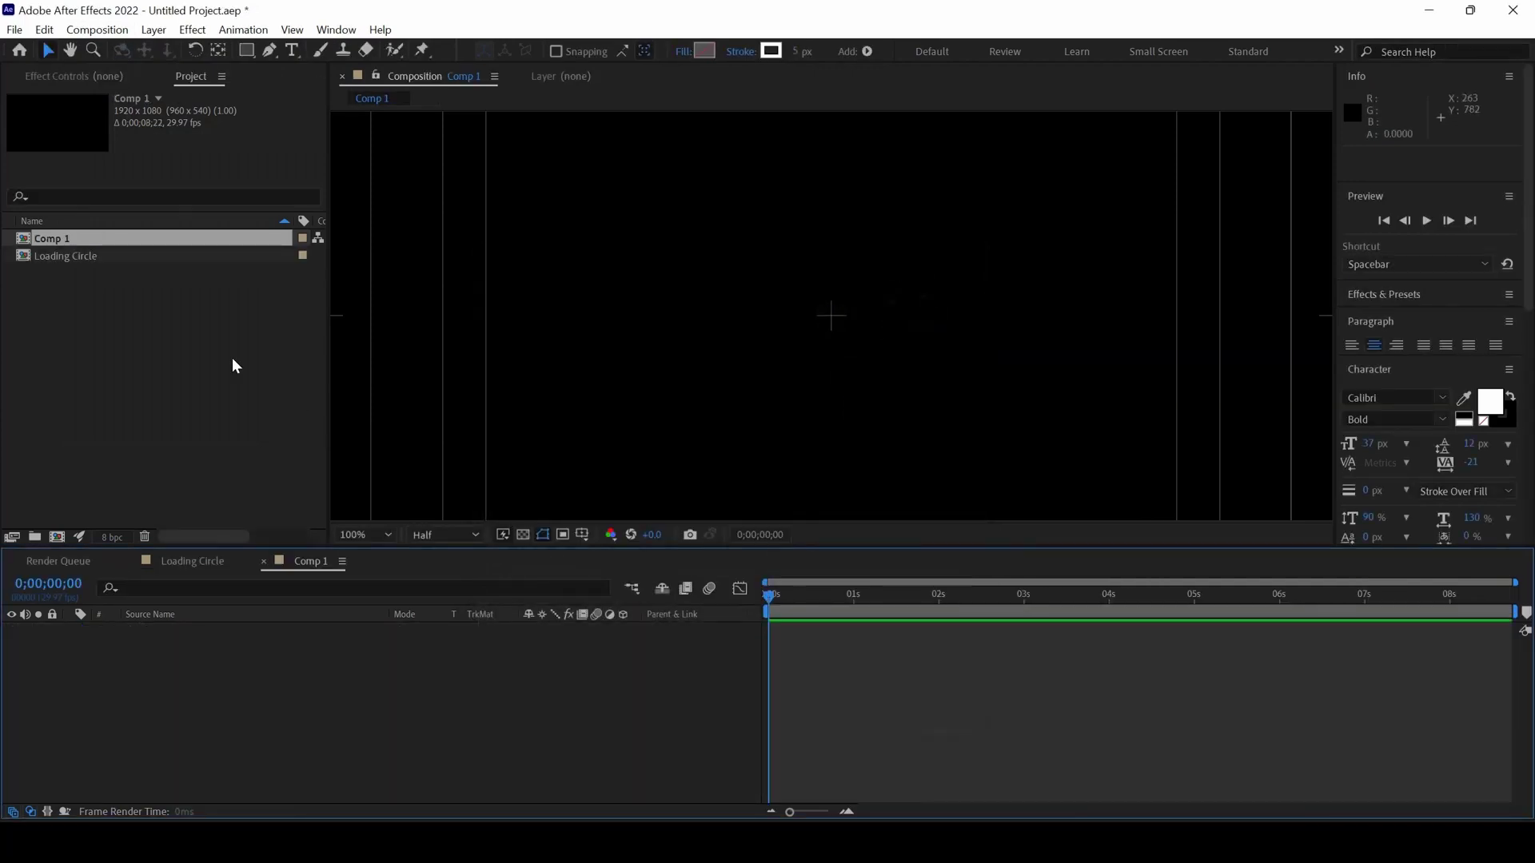
click(61, 257)
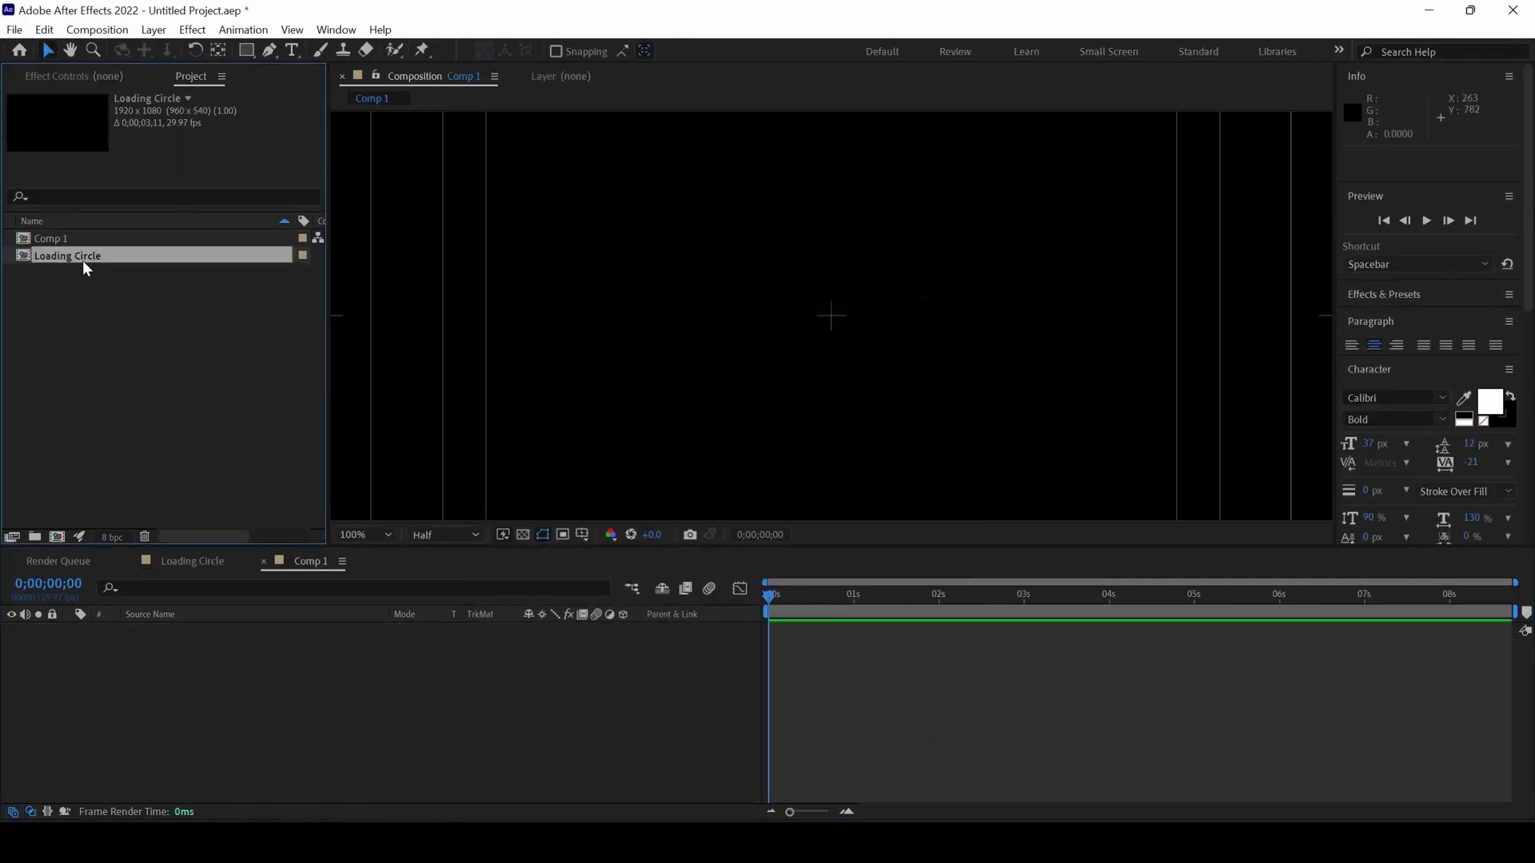
drag(84, 251, 204, 644)
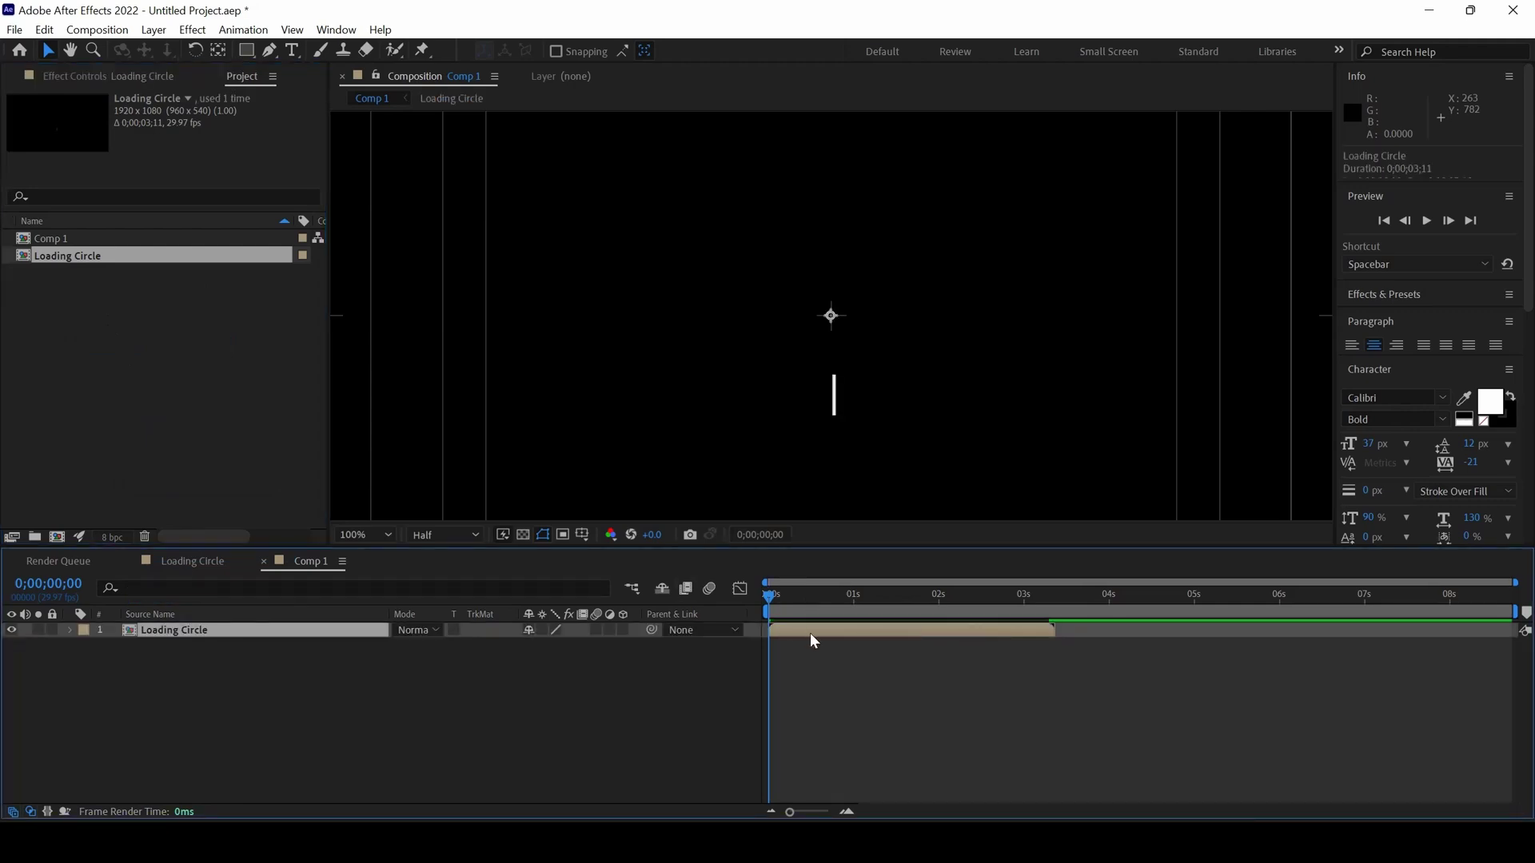
Duplicate the Loading Circle layer, shift the copy to start around 2;14, and preview Comp 1
key(ctrl+d)
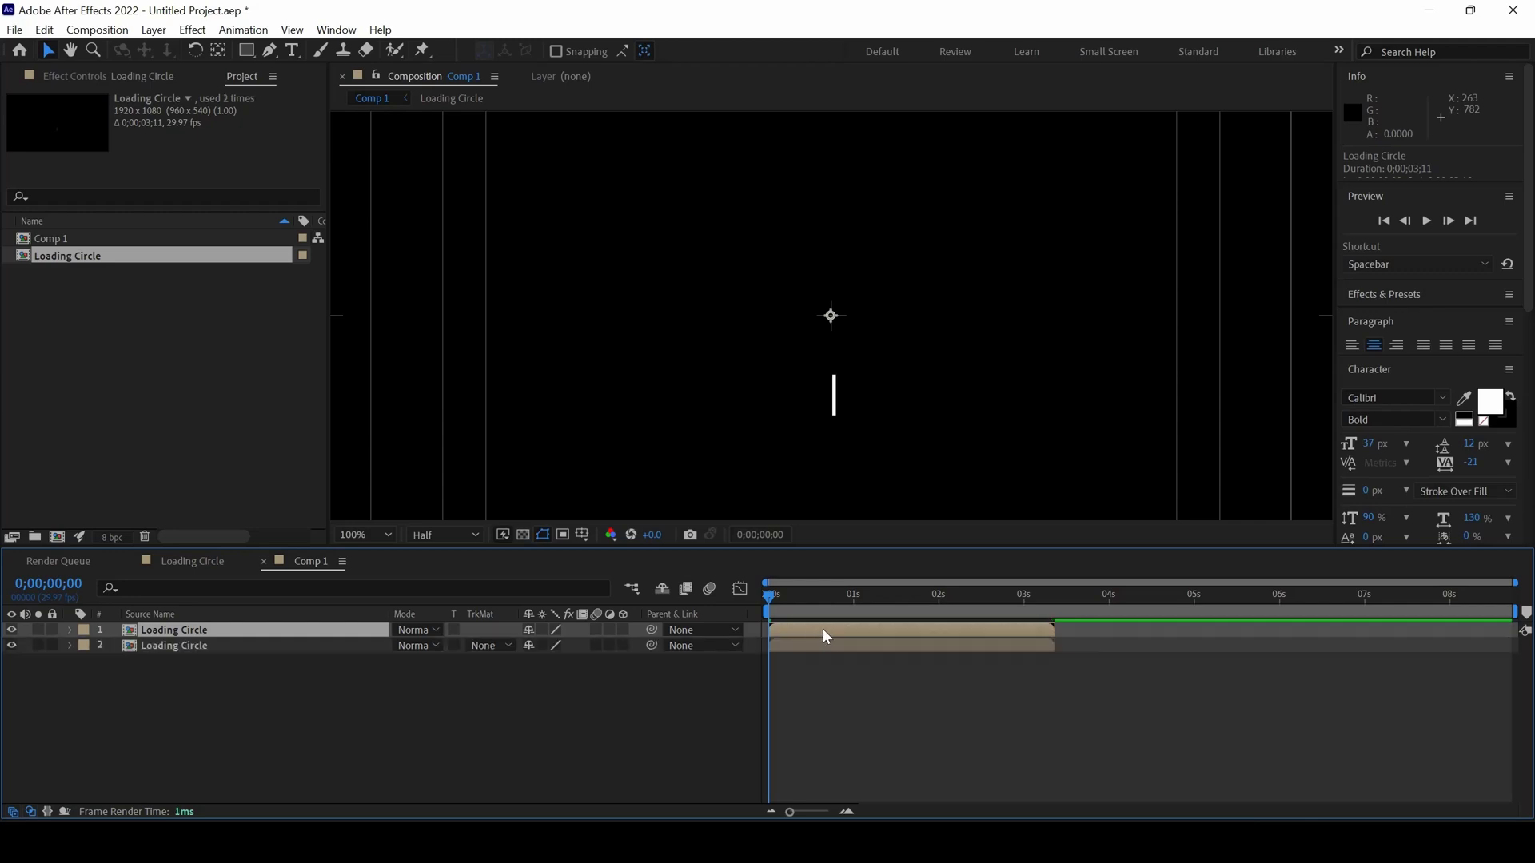
drag(804, 630, 1076, 632)
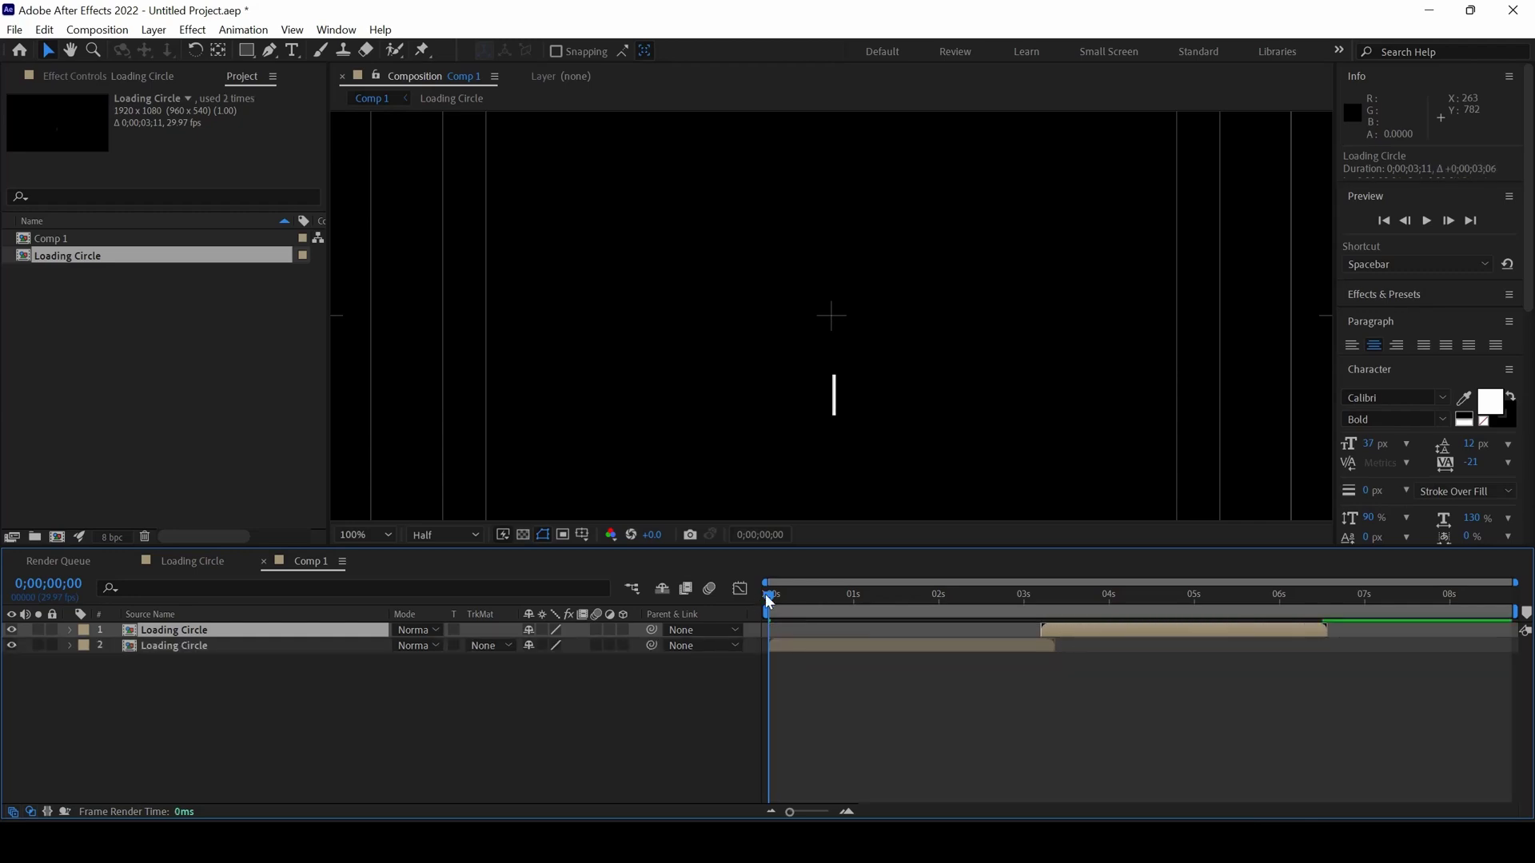
drag(767, 595, 1005, 625)
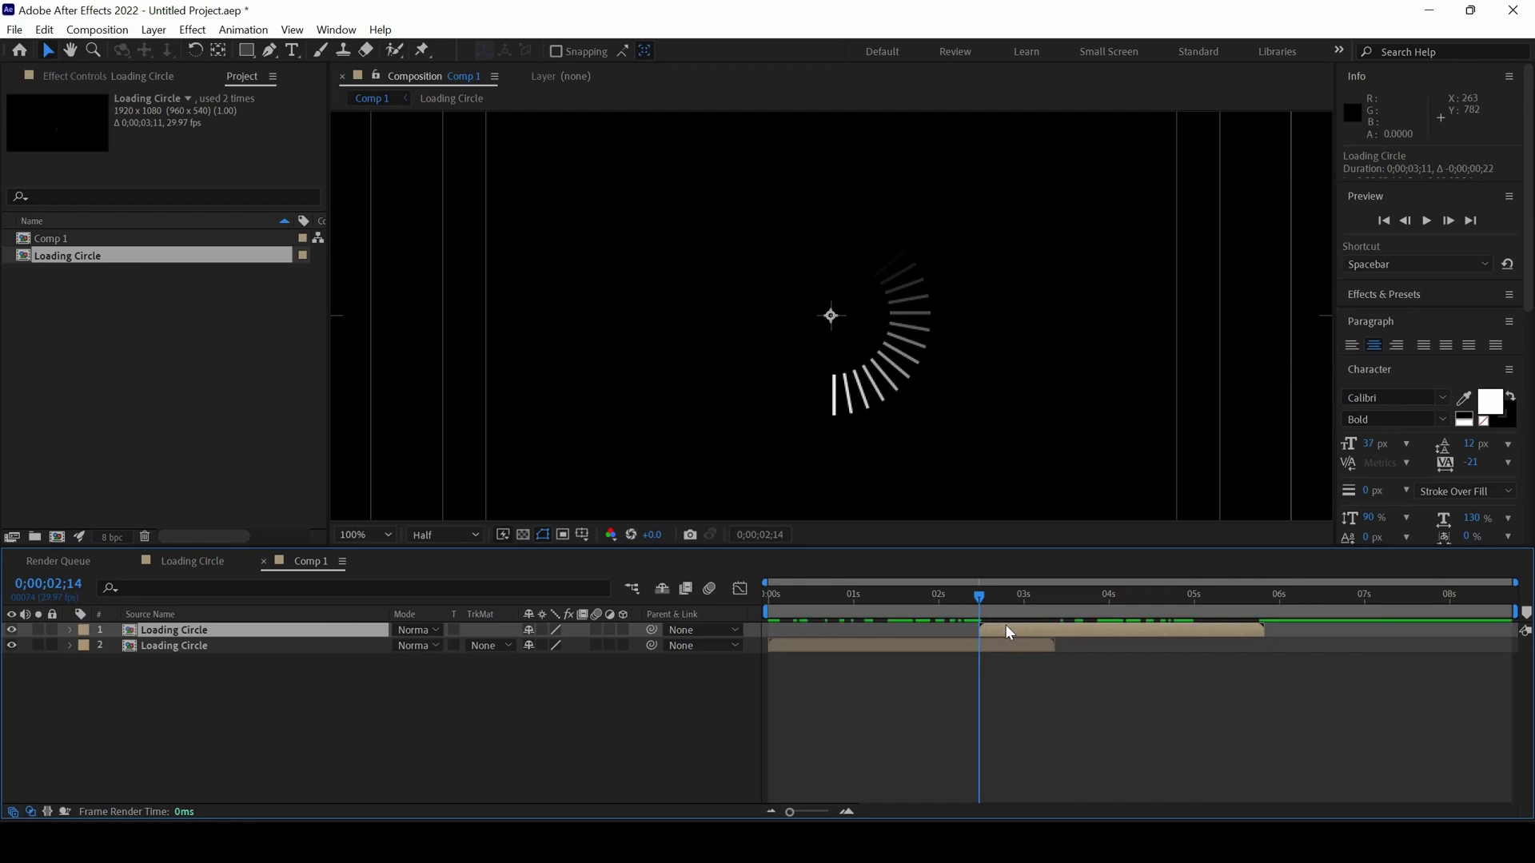
drag(797, 607, 768, 607)
key(space)
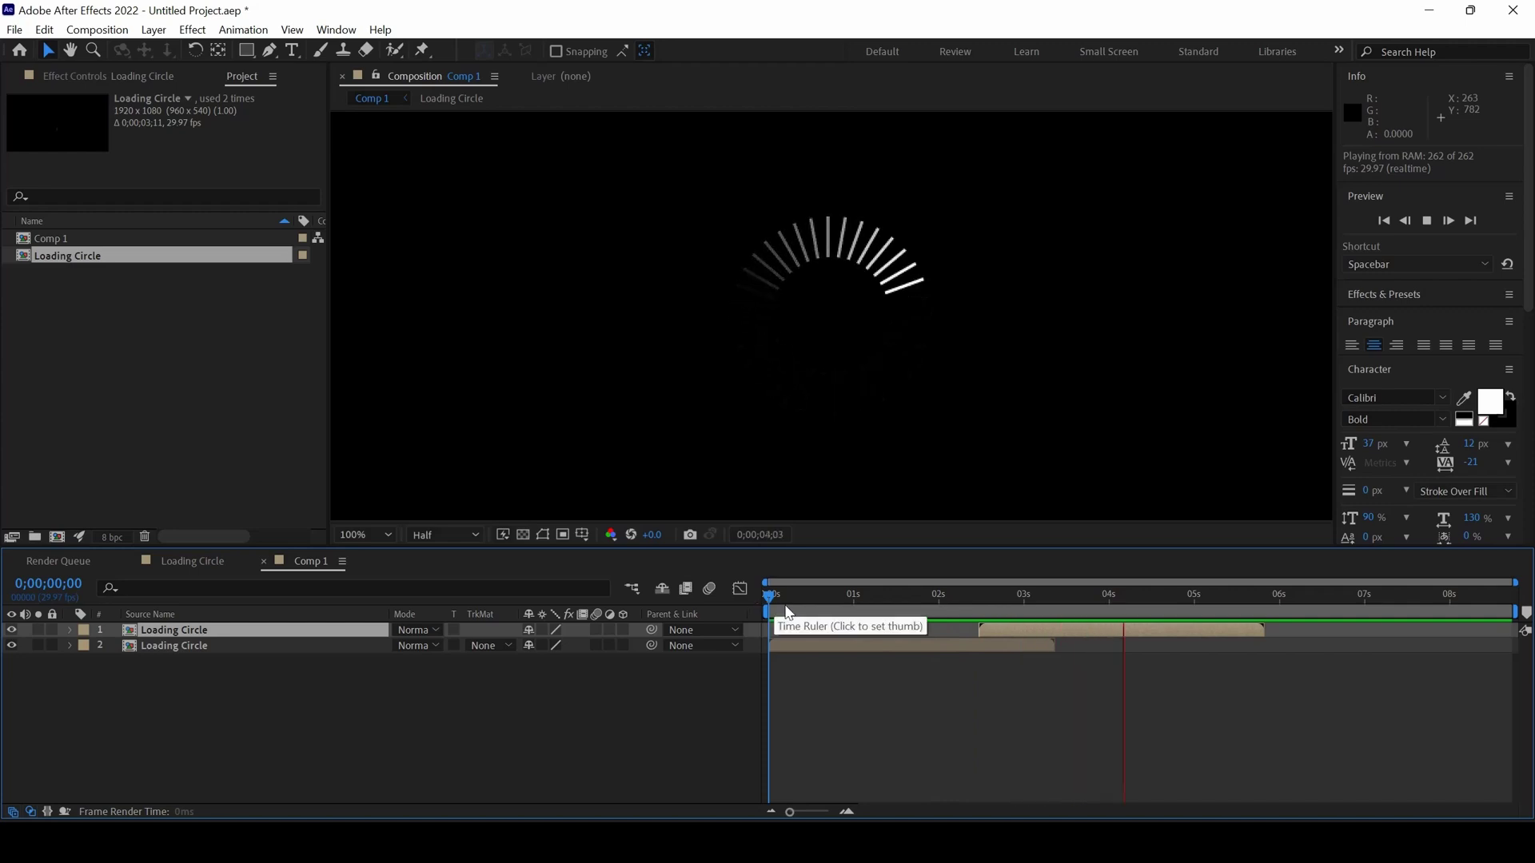
Duplicate the top Loading Circle layer and shift the copy to start around 4;25
click(183, 632)
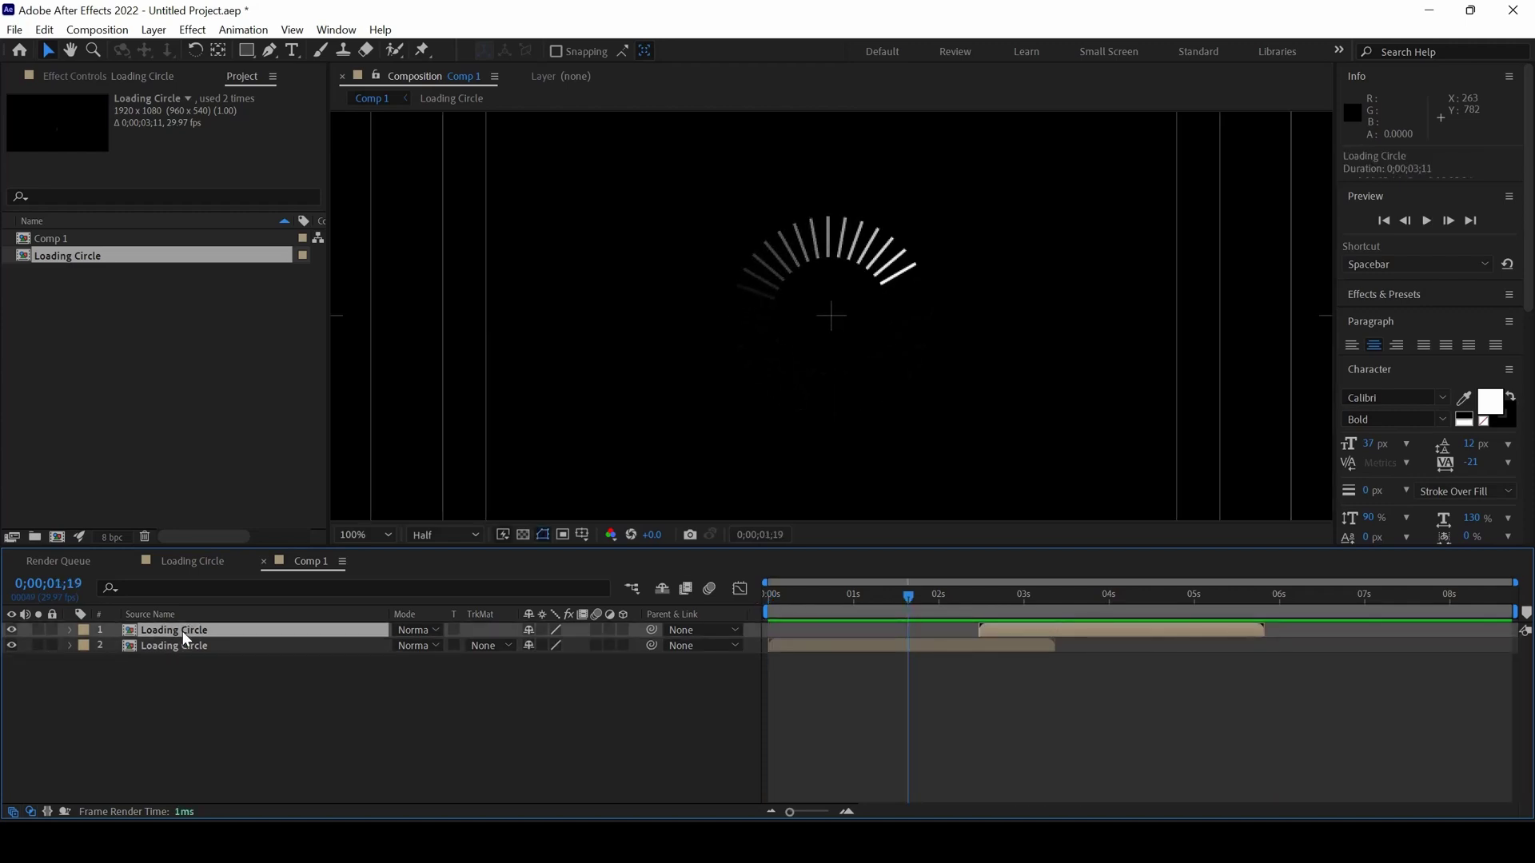
key(ctrl+d)
drag(1015, 632, 1216, 635)
Scrub through 3;20 to 4;25, then preview the spinner from the start of Comp 1
click(1081, 603)
drag(1081, 604, 1179, 616)
click(1199, 630)
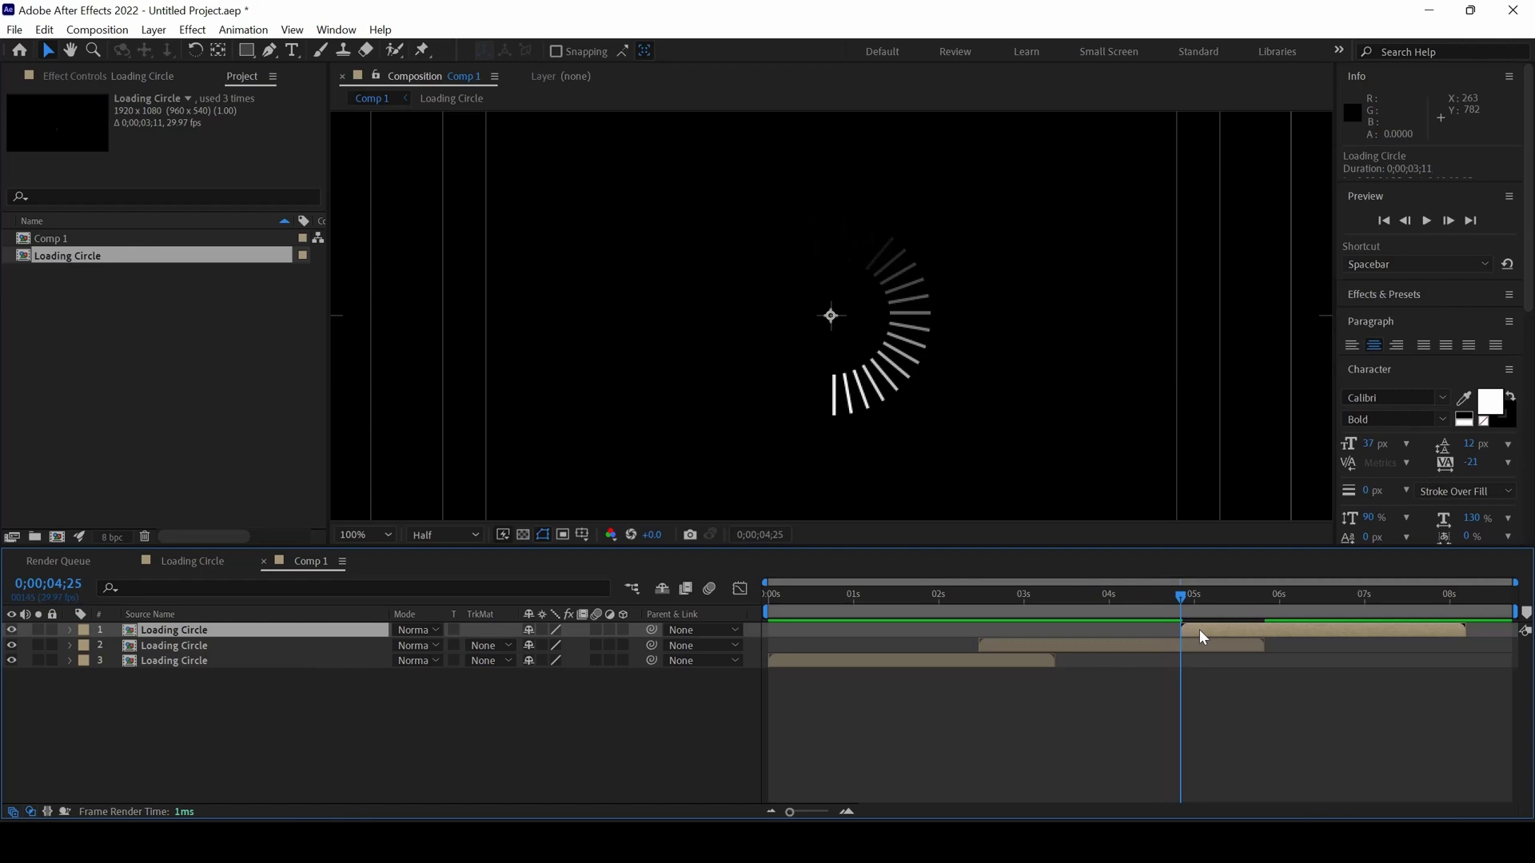
drag(818, 598, 753, 597)
key(space)
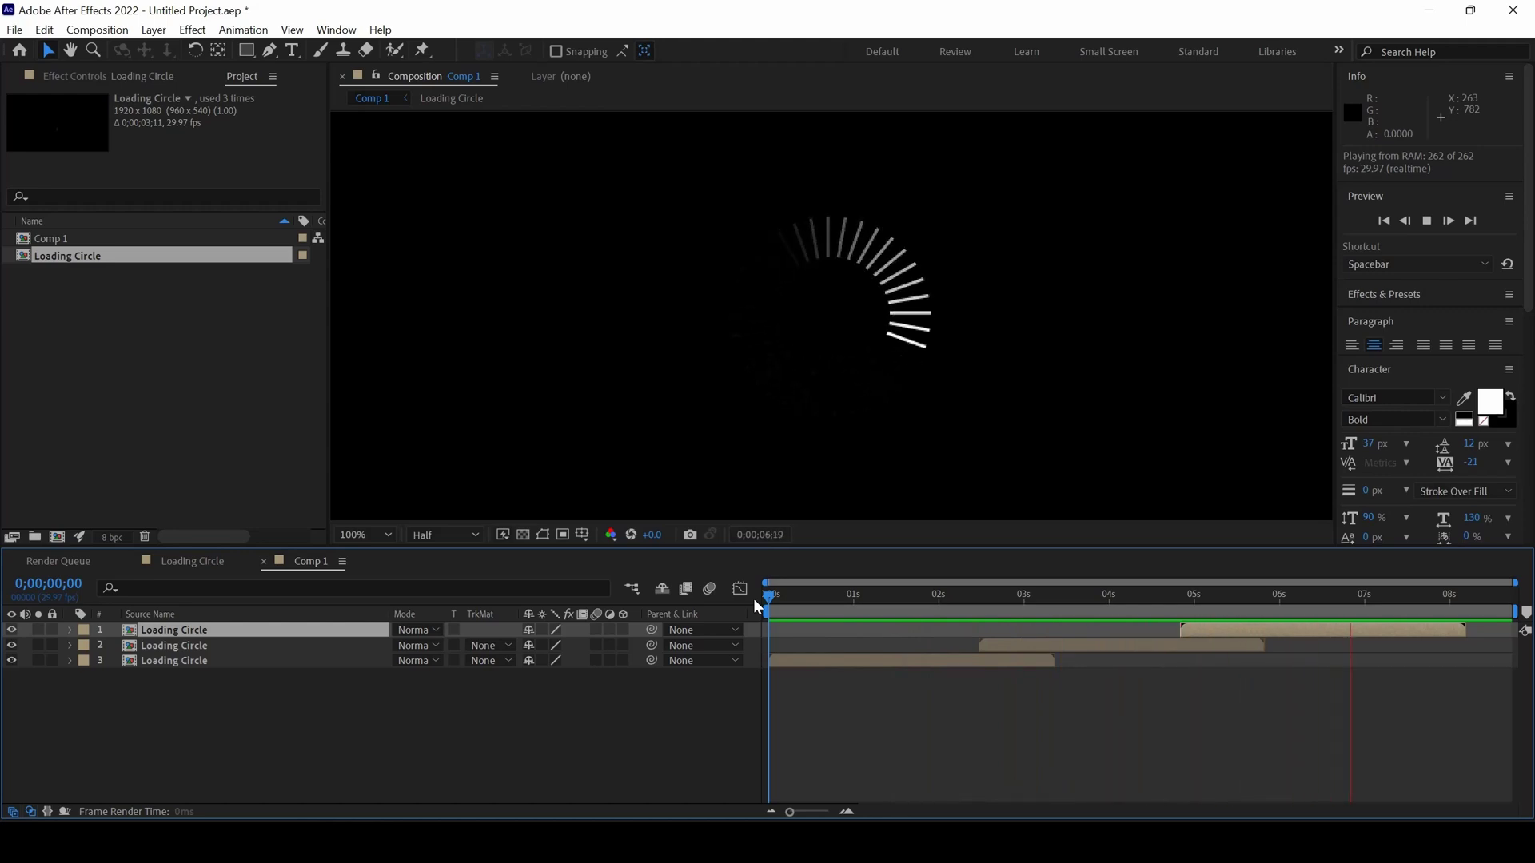
key(space)
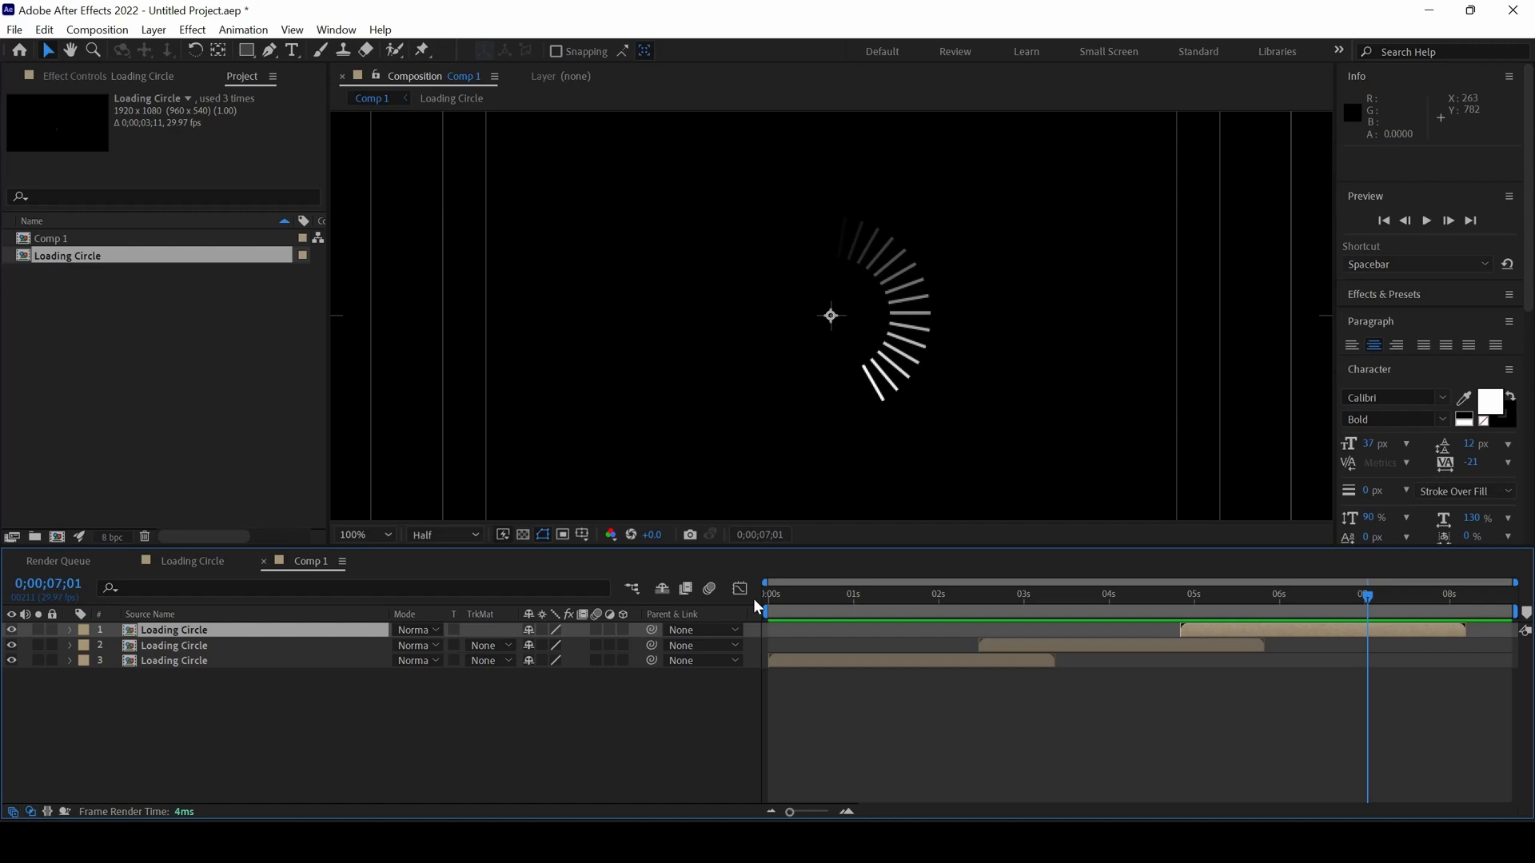